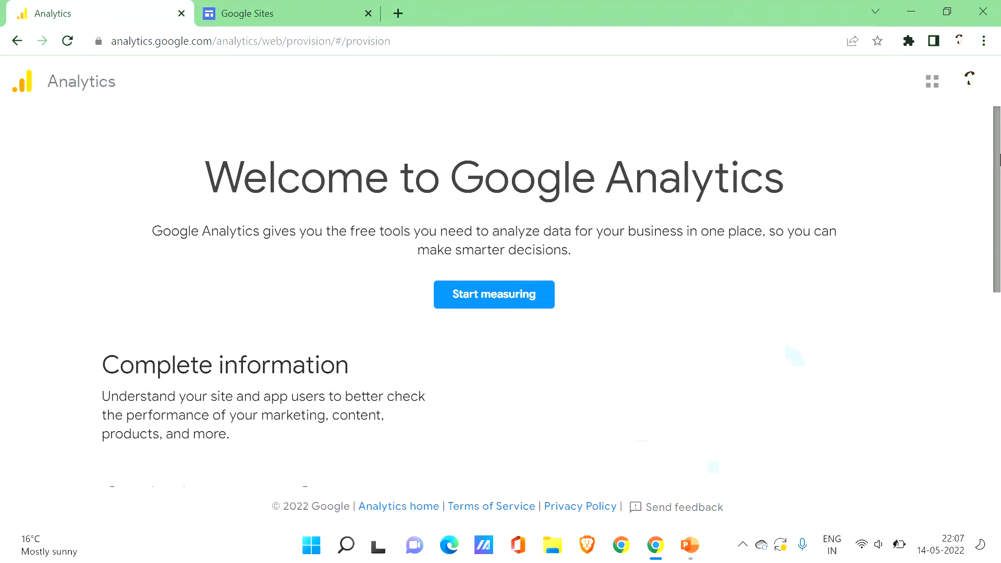
Look through the Google Analytics welcome page and start the account setup
drag(999, 159, 999, 261)
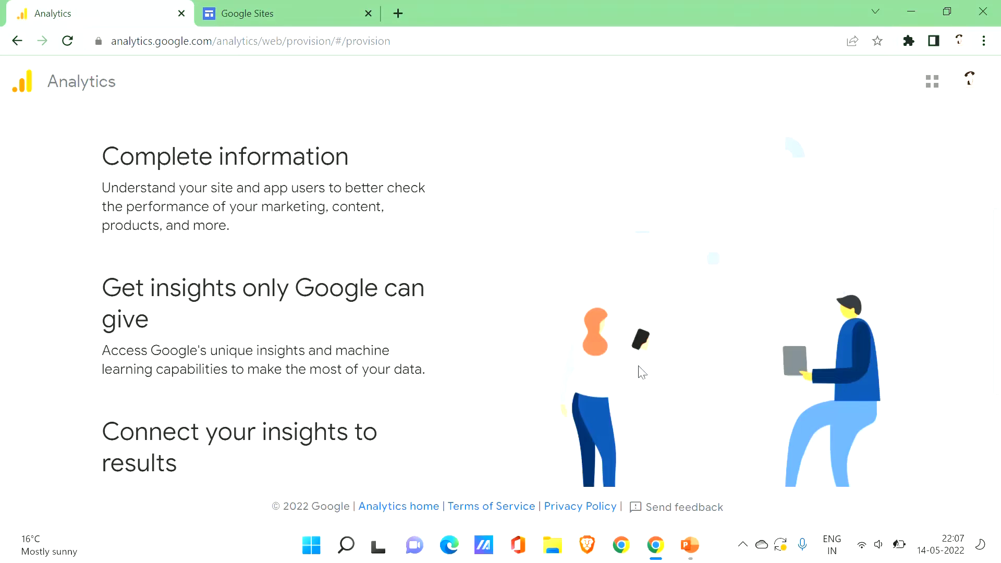
mouse_move(998, 258)
drag(998, 258, 1000, 127)
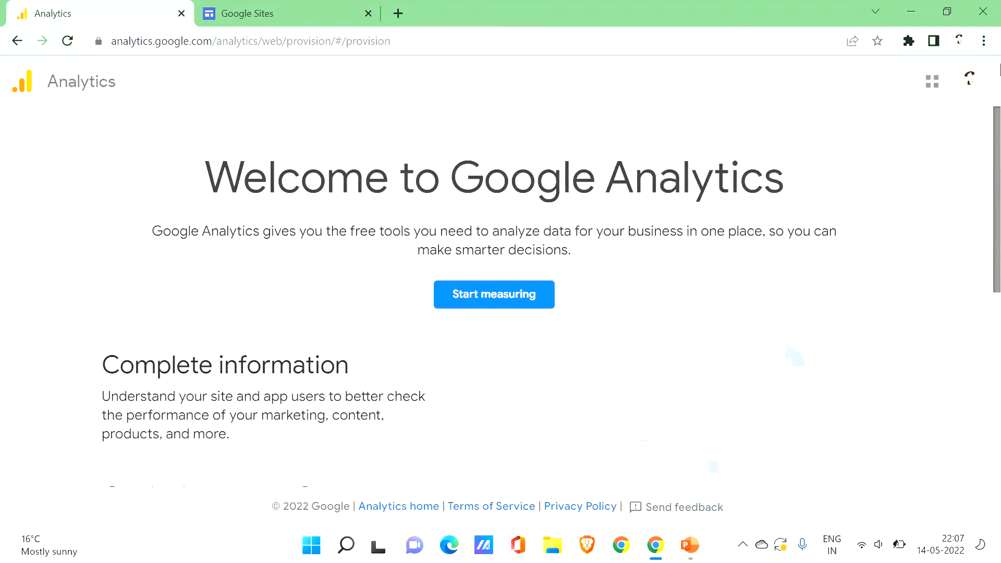
click(500, 295)
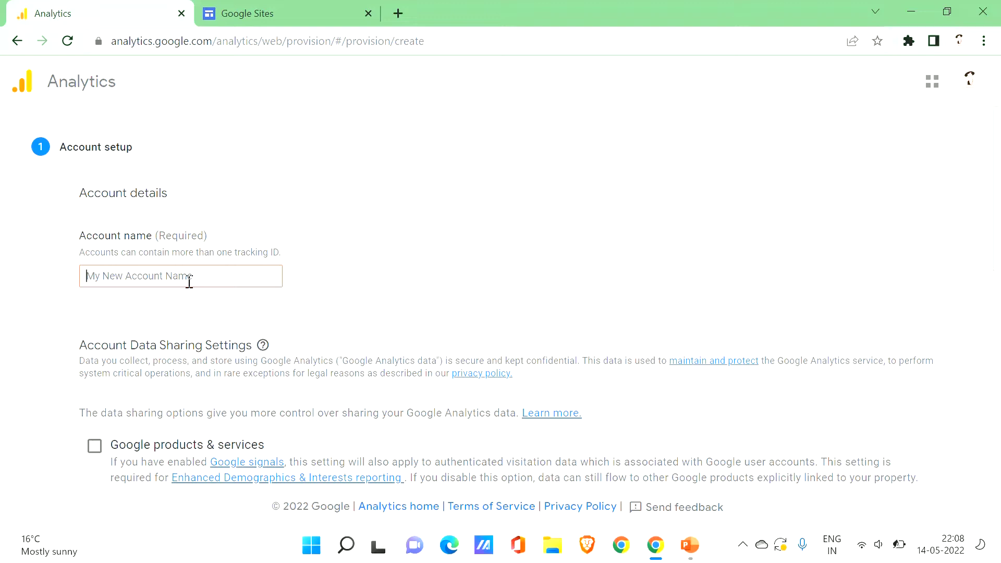
Name the new account "Test account", keep the preselected data sharing settings and continue to property setup
text(bus)
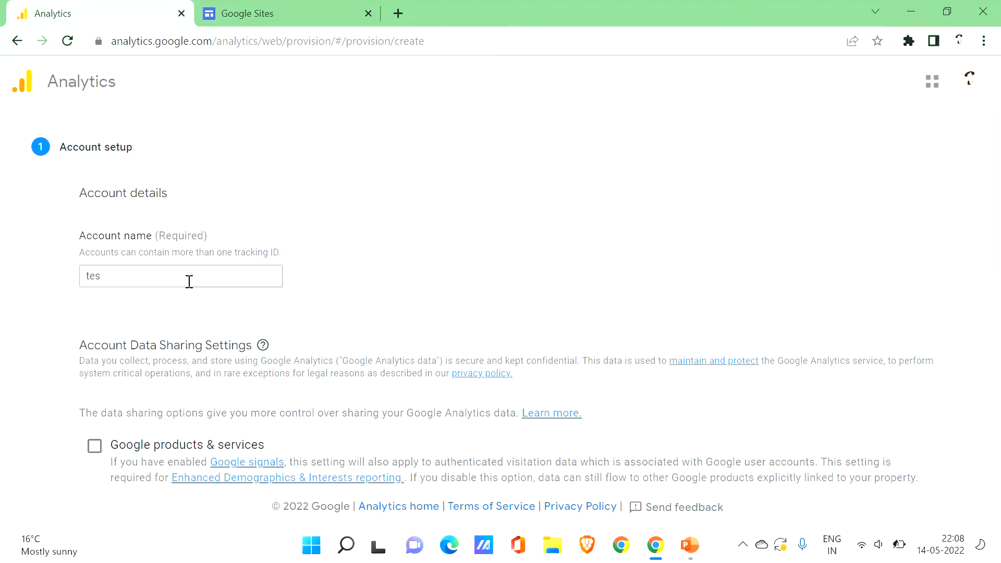
key(BackSpace)
key(BackSpace)
key(BackSpace)
text(T)
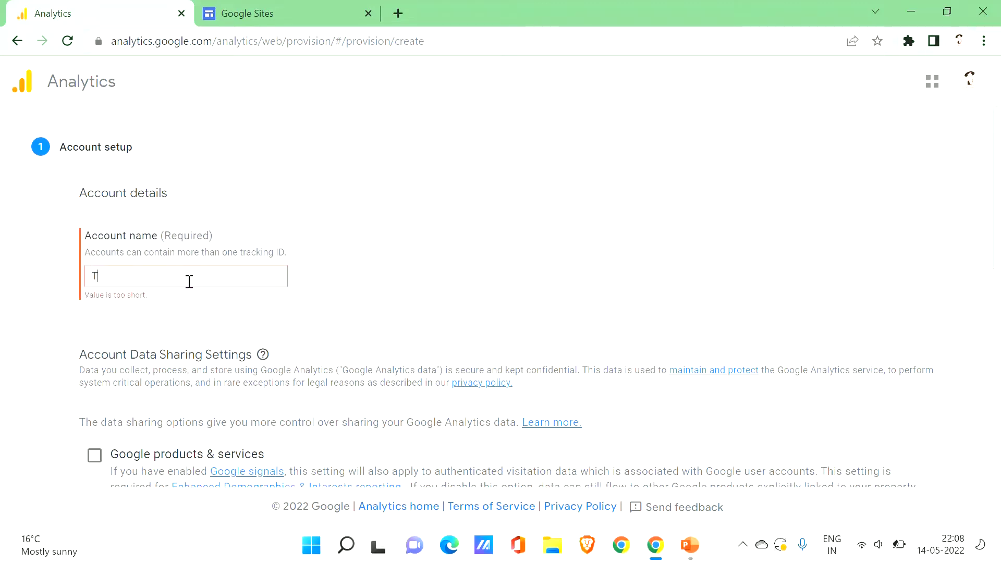
text(est)
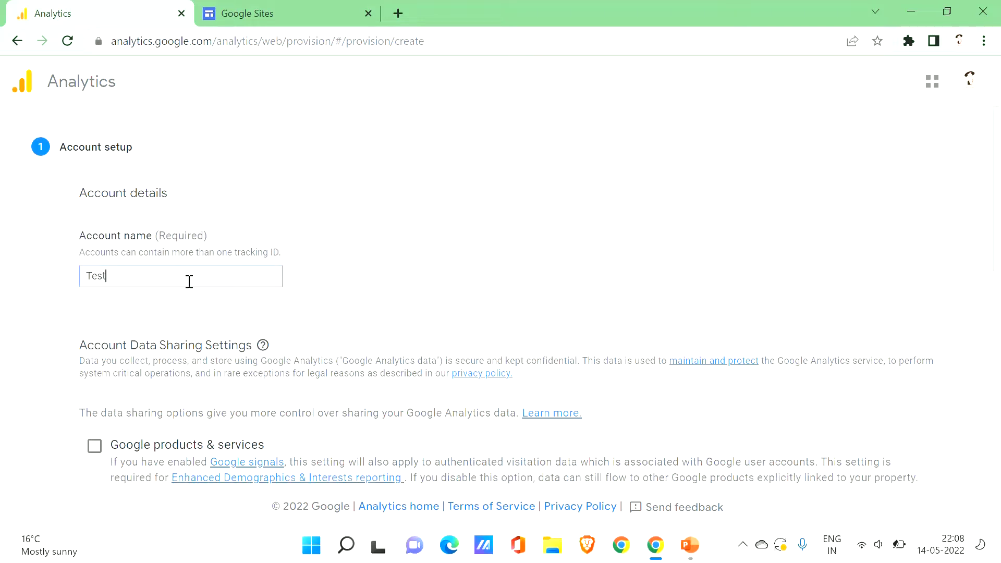
text( account)
click(480, 250)
drag(997, 200, 993, 353)
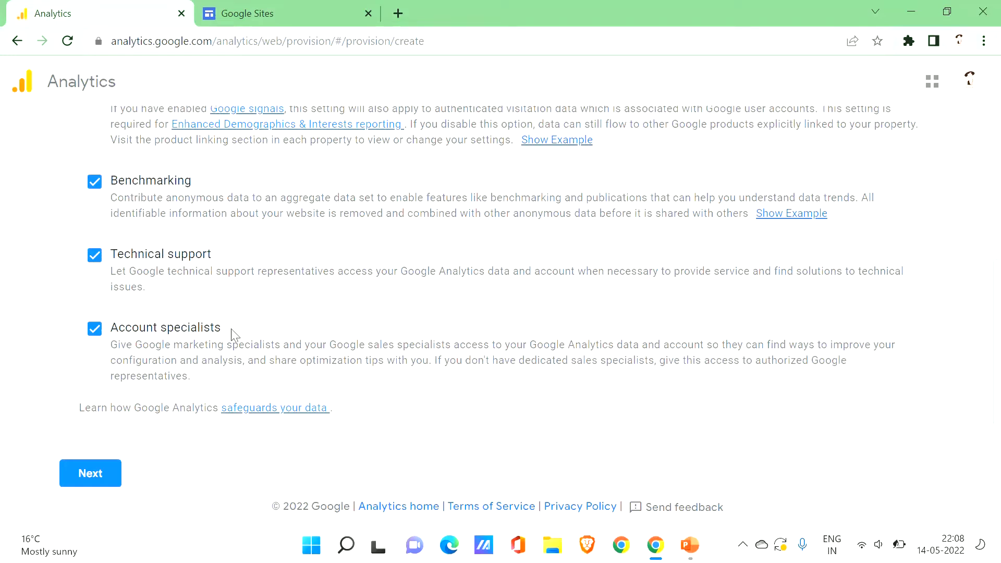
click(104, 477)
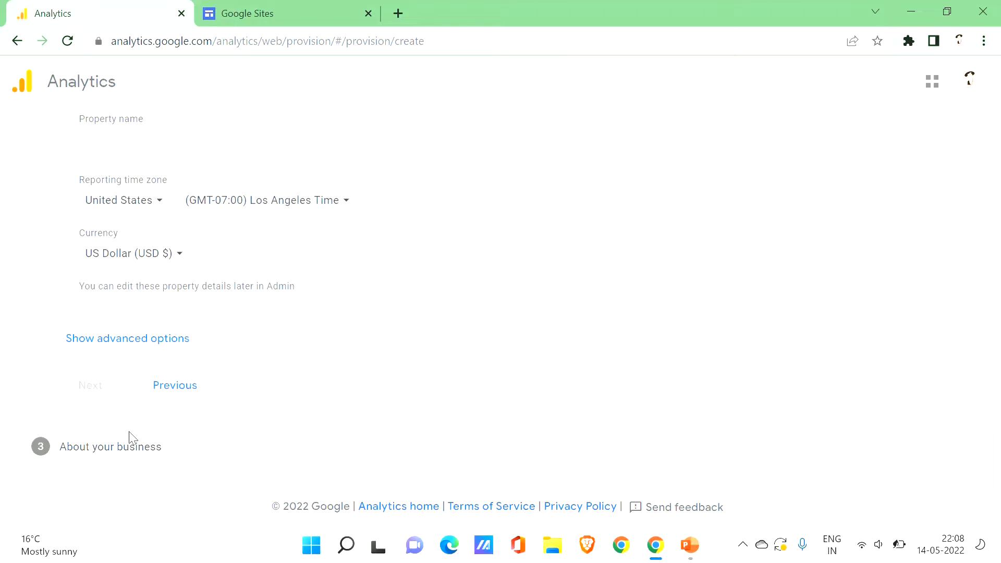
Name the Google Analytics 4 property "my first site"
scroll(994, 193, up, 4)
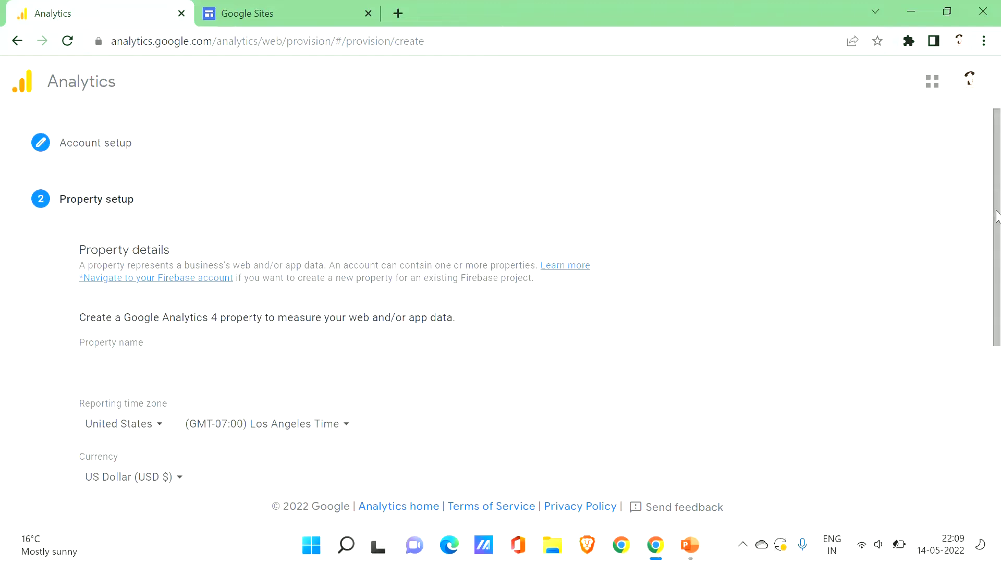
drag(997, 217, 999, 235)
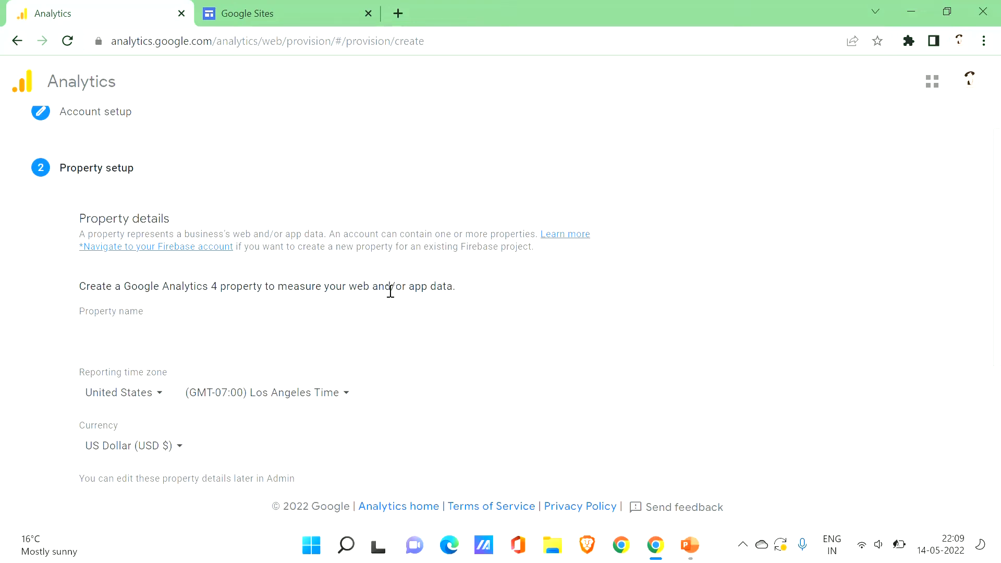
click(233, 339)
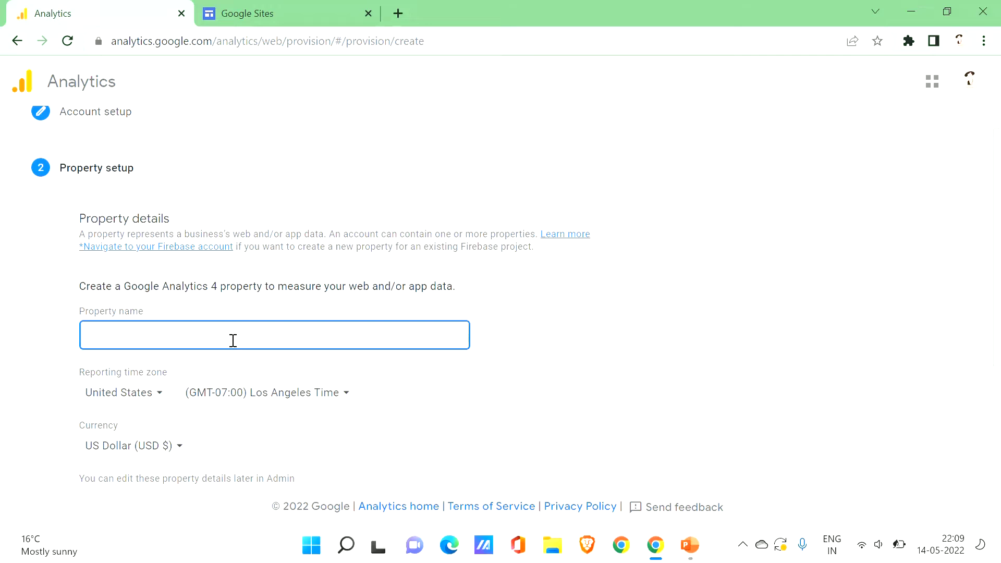
text(my first site)
Set the property's reporting time zone country to India
click(159, 394)
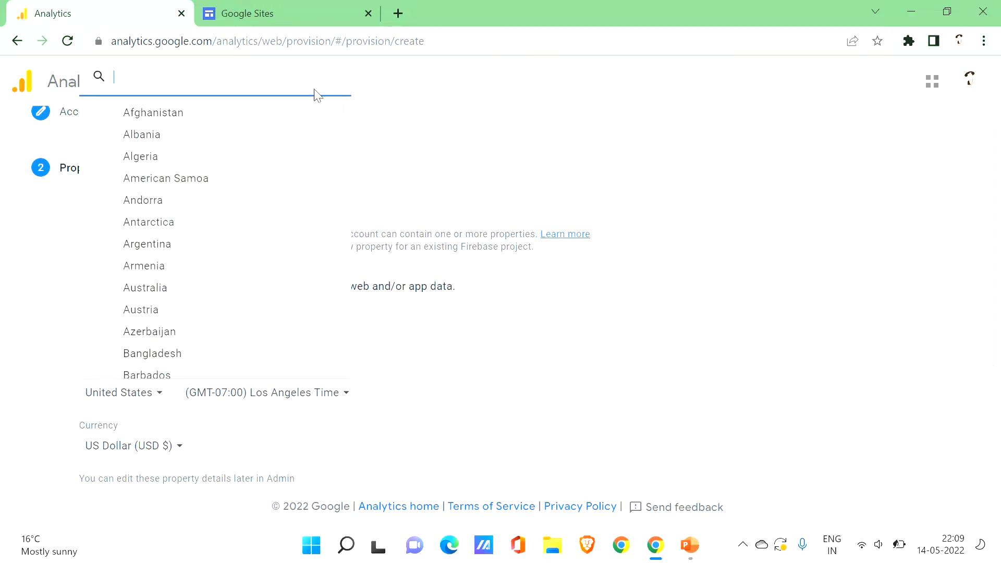
text(in d)
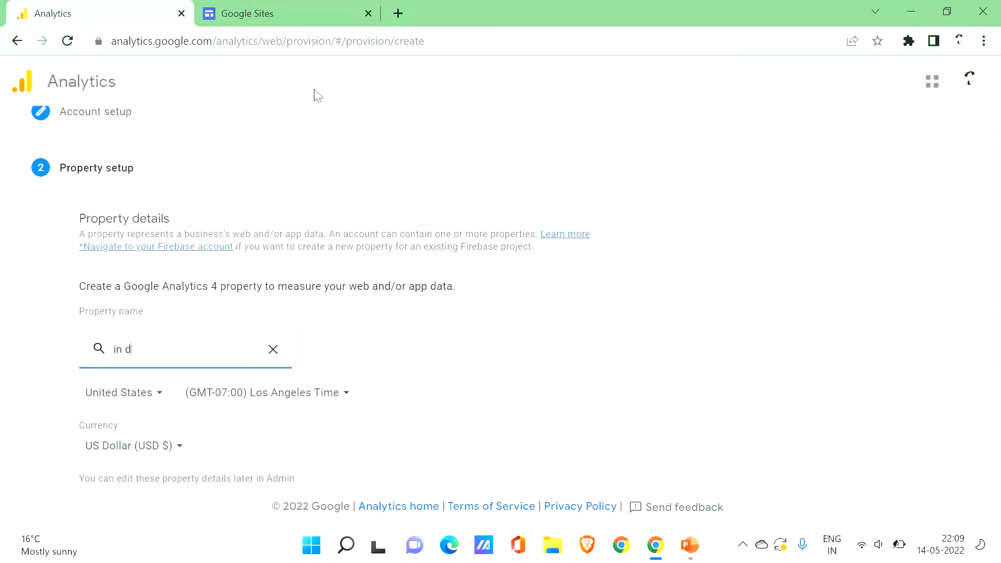
key(BackSpace)
key(BackSpace)
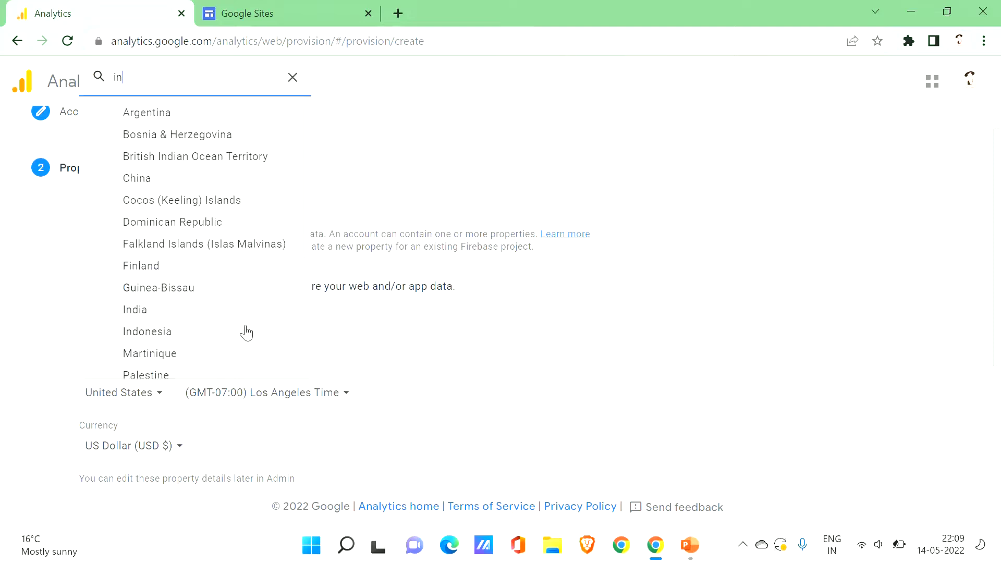
text(dia)
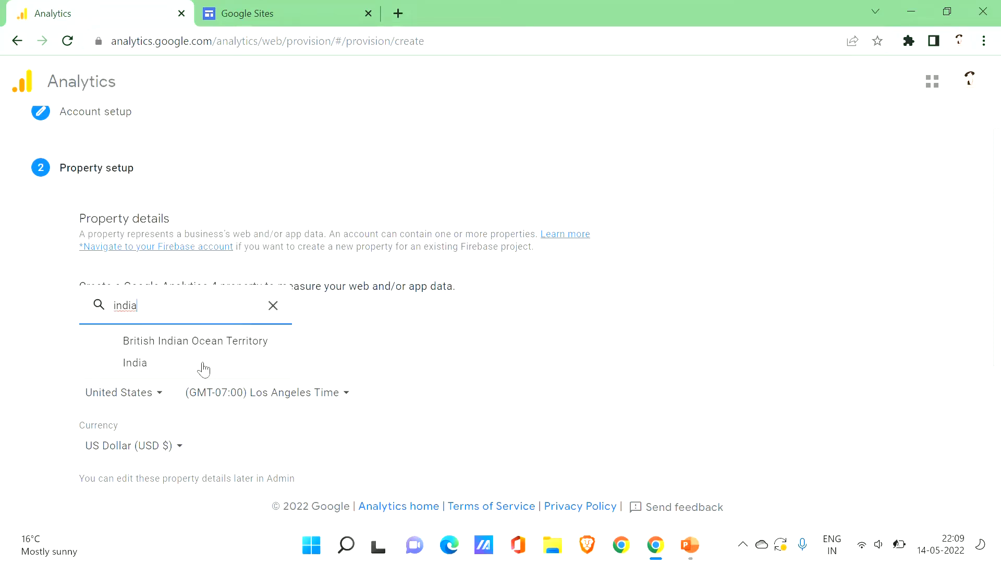
click(203, 369)
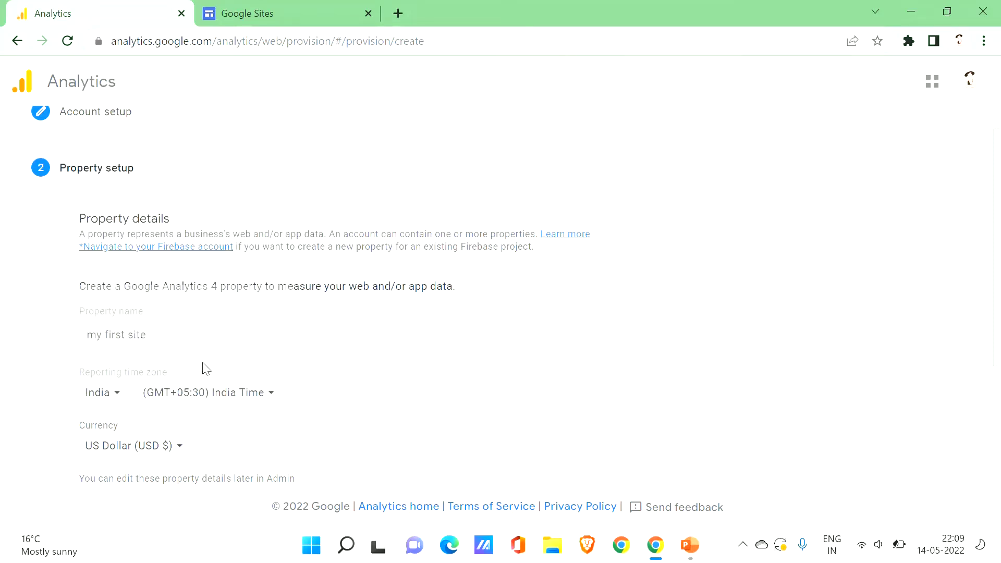
Set the property's currency to Indian Rupee (INR ₹) and continue to the business details
click(163, 458)
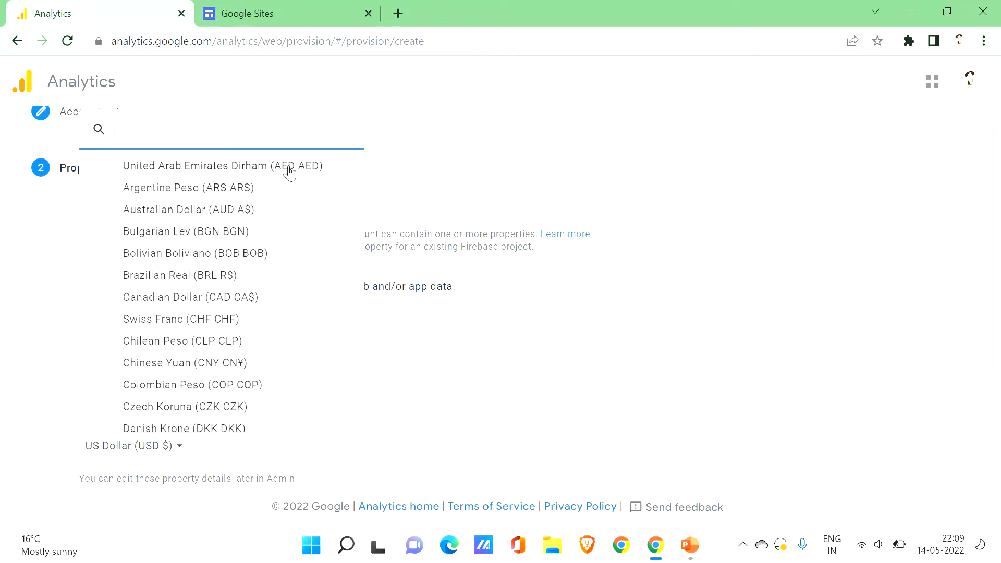
text(rup)
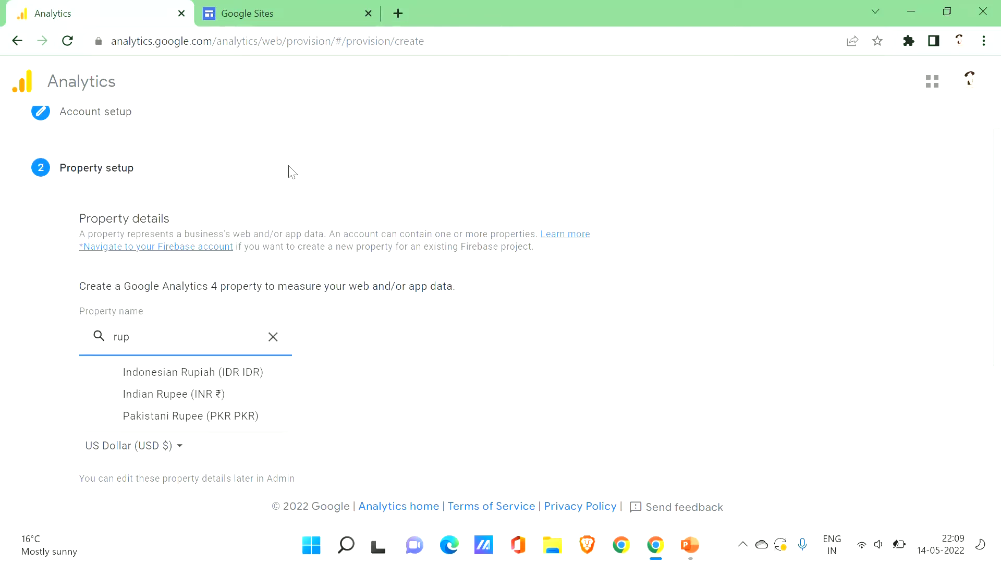
click(194, 393)
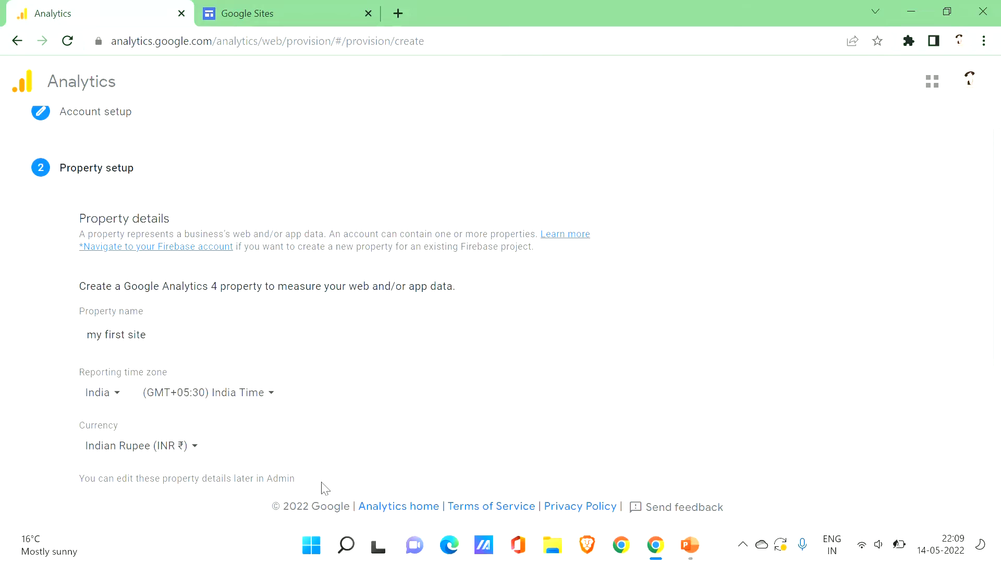
drag(998, 202, 999, 323)
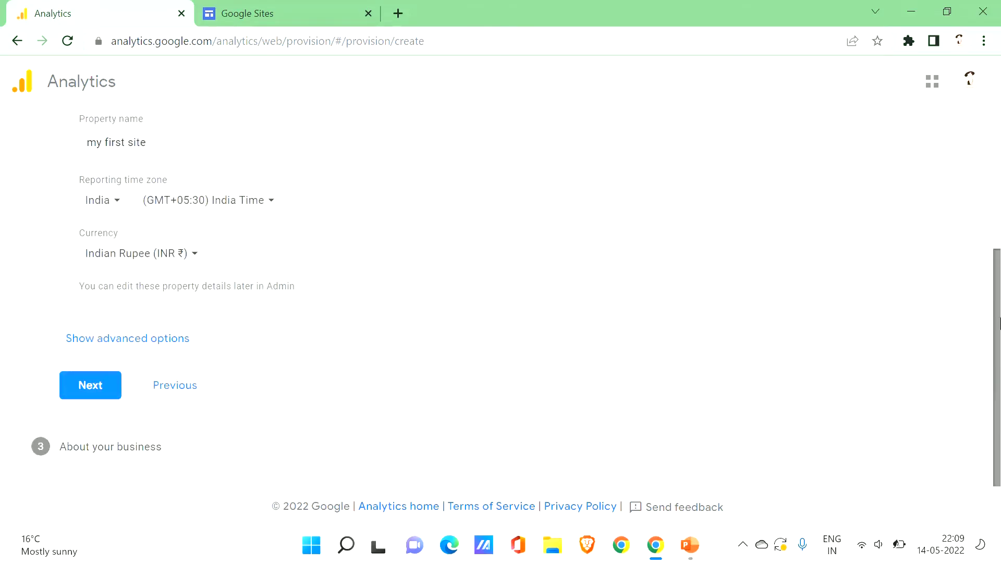
click(108, 388)
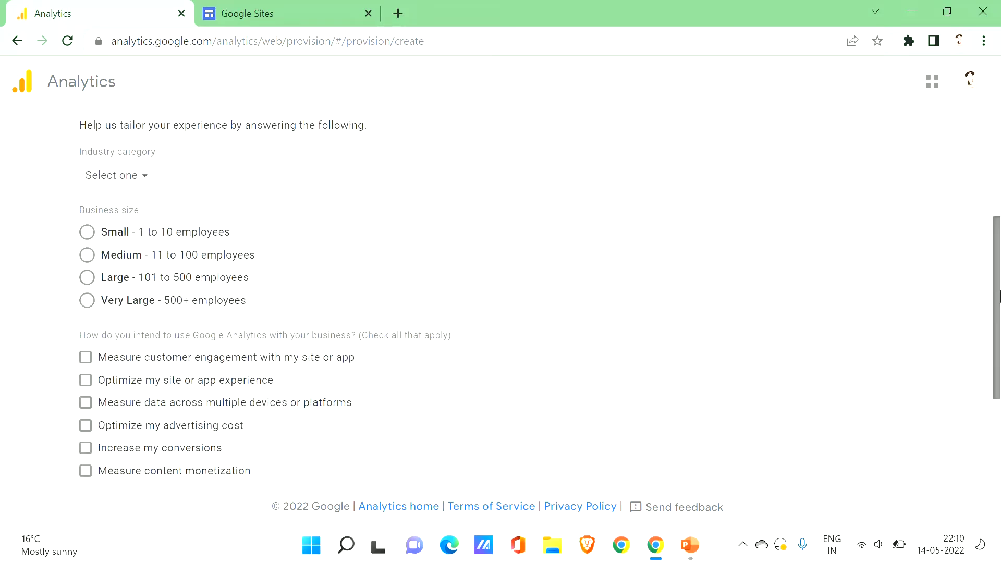
Set the industry category to Beauty & Fitness and the business size to Small, 1 to 10 employees
mouse_move(999, 295)
mouse_down()
mouse_move(998, 229)
mouse_move(996, 287)
mouse_up()
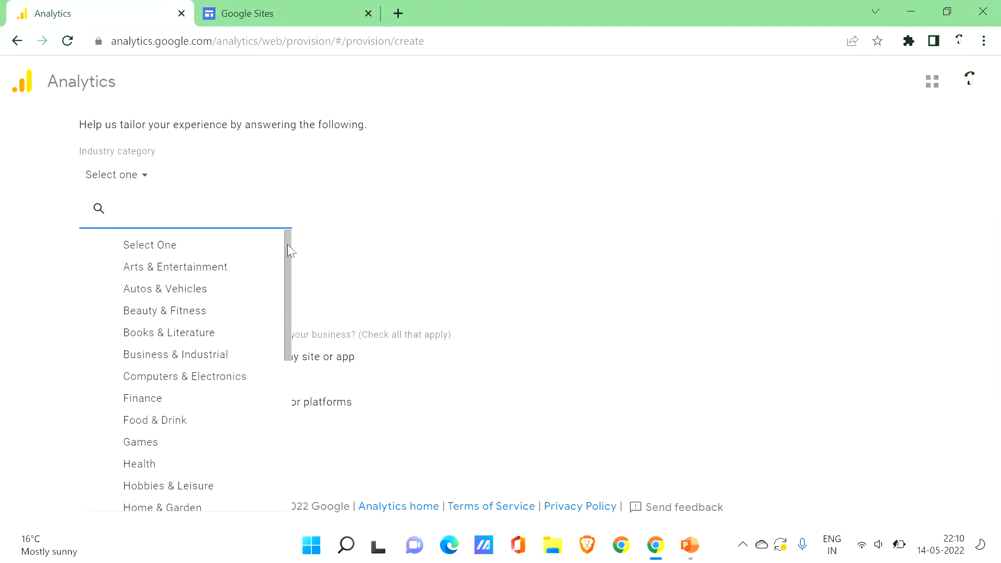
mouse_move(287, 244)
mouse_down()
mouse_move(311, 337)
mouse_move(305, 374)
mouse_move(320, 397)
mouse_move(288, 246)
mouse_up()
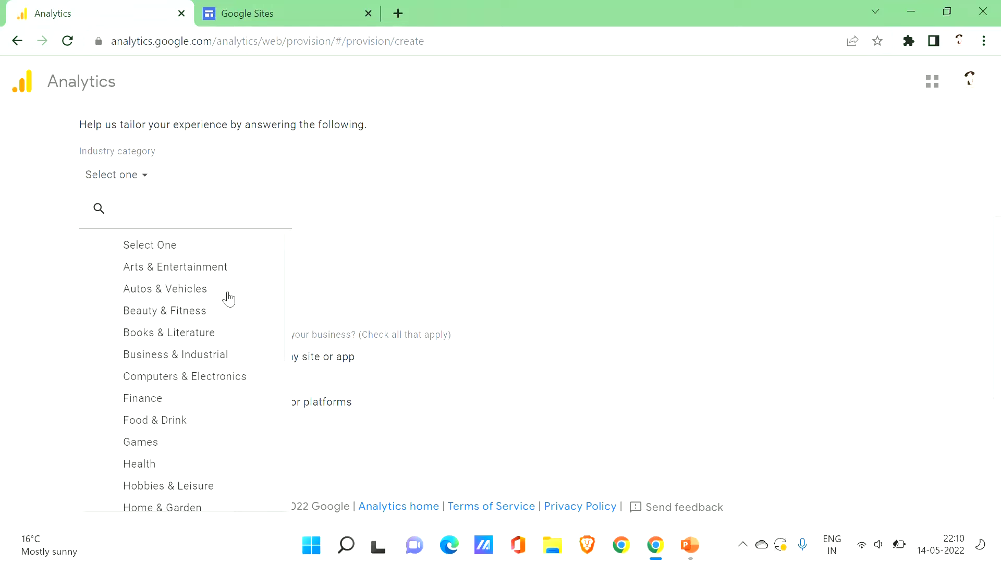
click(225, 319)
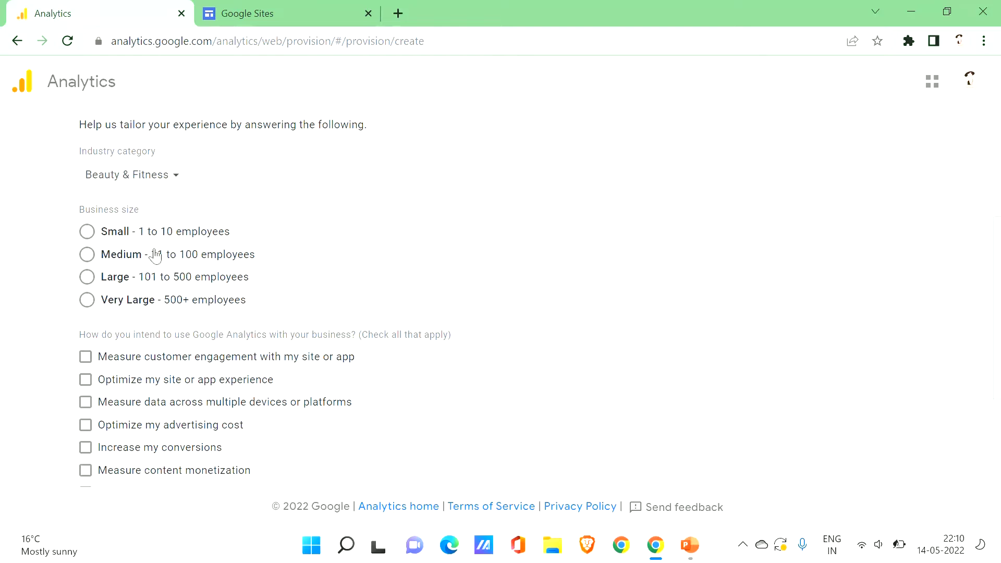
click(124, 241)
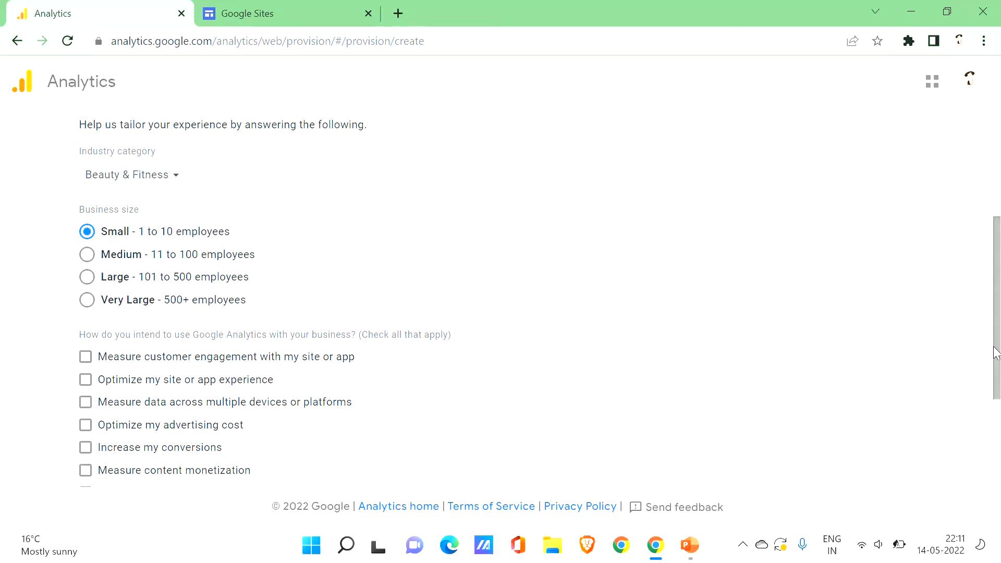
Select customer engagement, site or app experience, data across multiple devices, online sales and app installs as the intended Analytics uses
drag(998, 347, 999, 381)
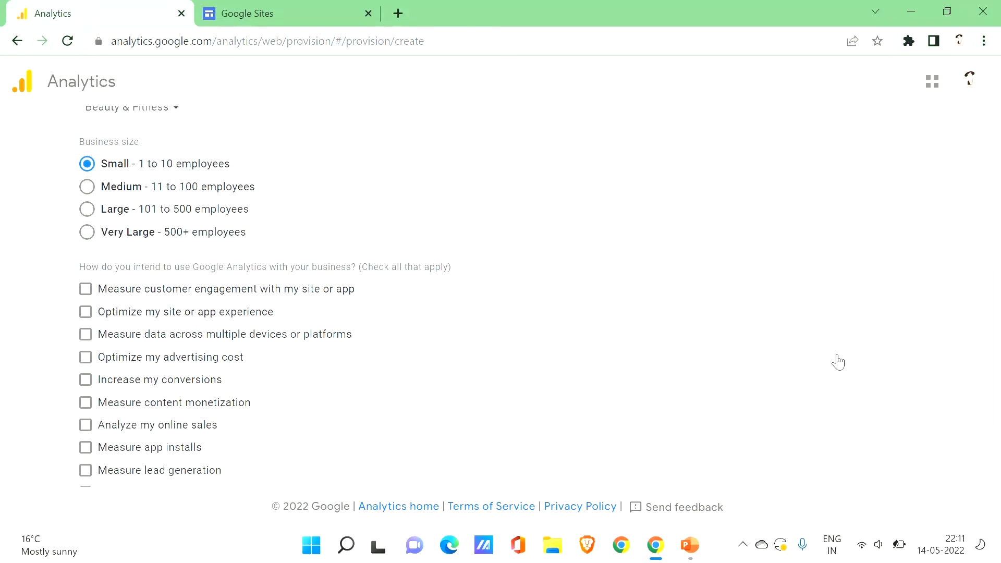
click(219, 290)
click(184, 316)
click(179, 339)
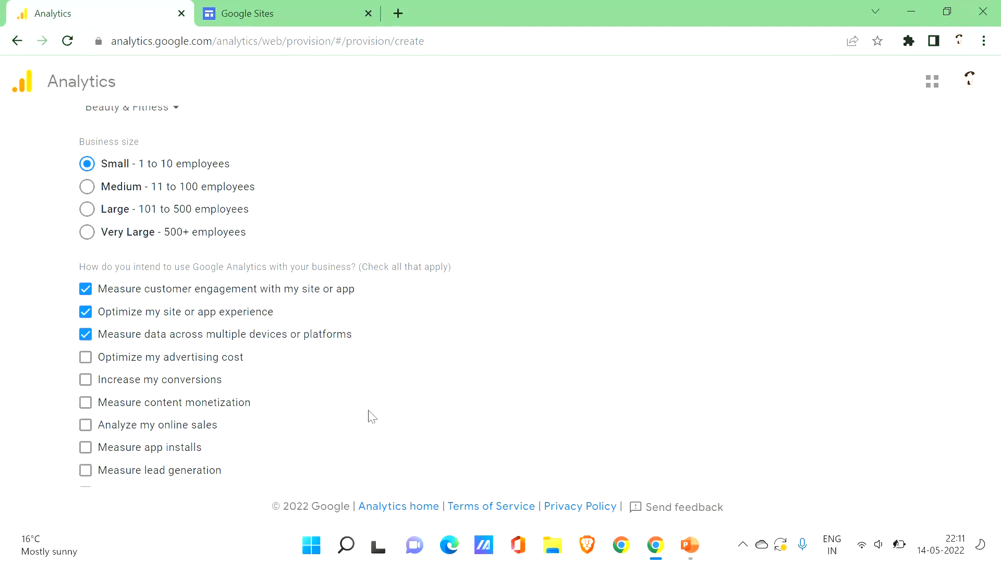
click(187, 426)
drag(997, 320, 997, 375)
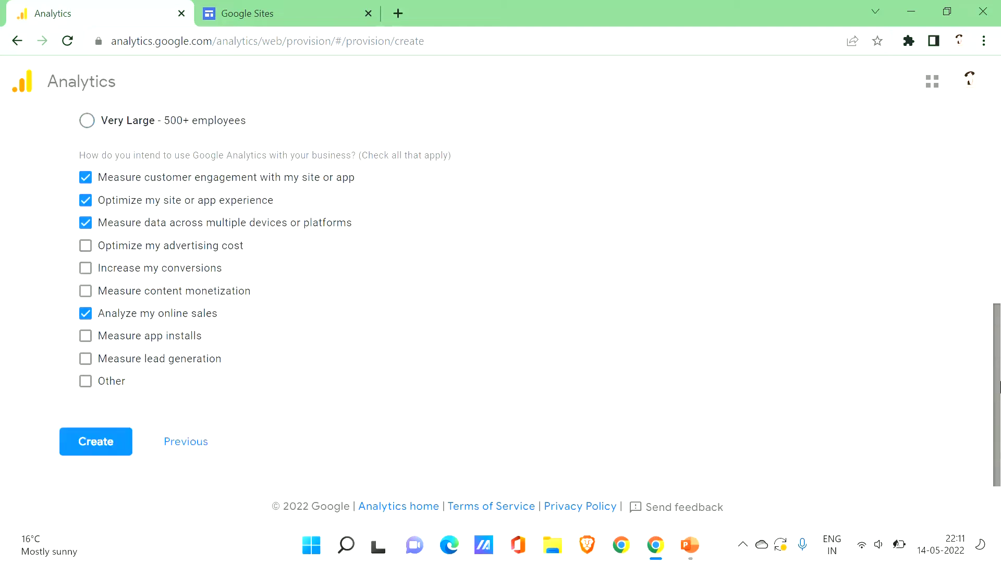
click(149, 343)
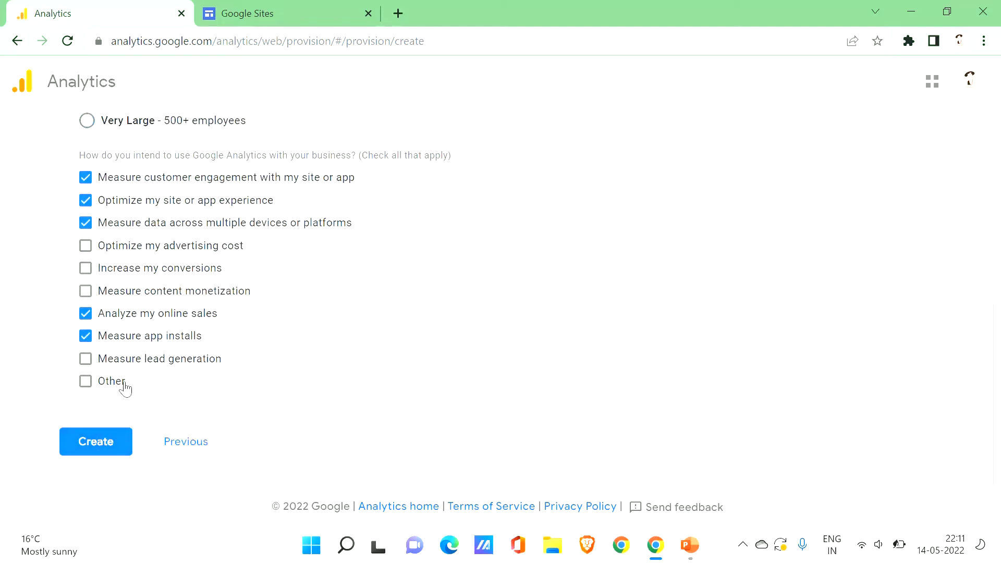
Create the account and accept its Terms of Service for the United States, including the Data Processing Terms required by GDPR
click(120, 453)
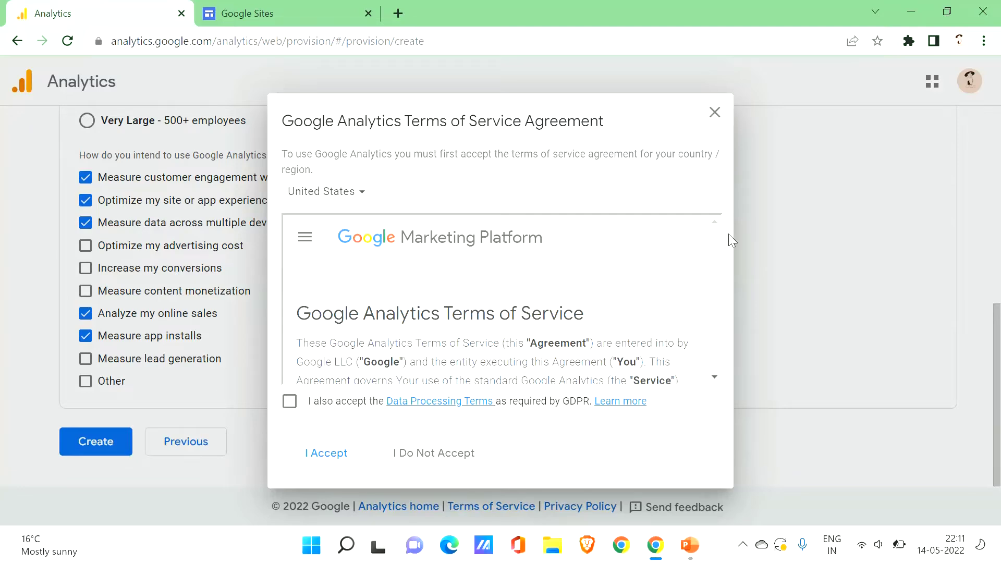
mouse_move(720, 238)
drag(713, 232, 714, 230)
drag(711, 234, 708, 384)
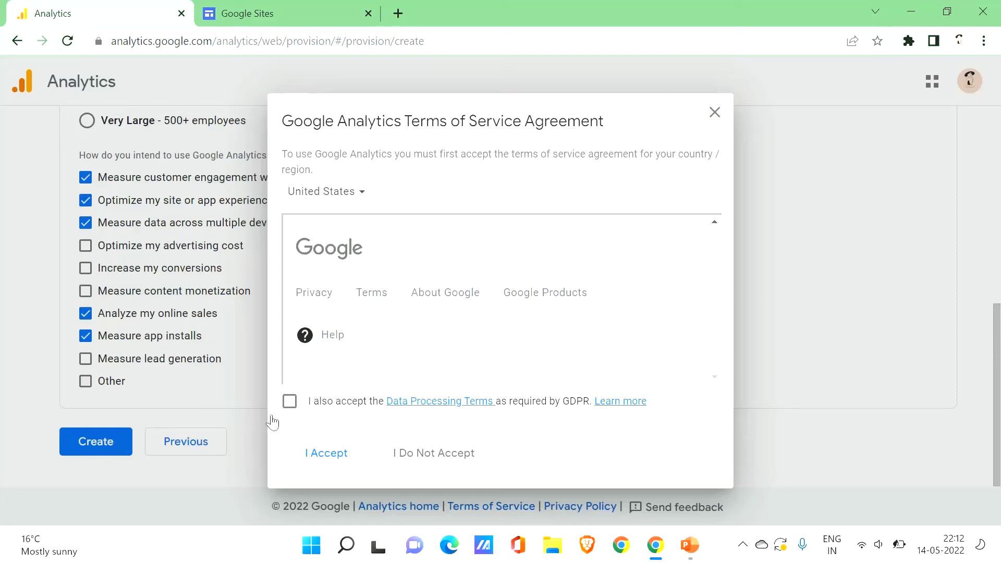
click(290, 406)
click(342, 451)
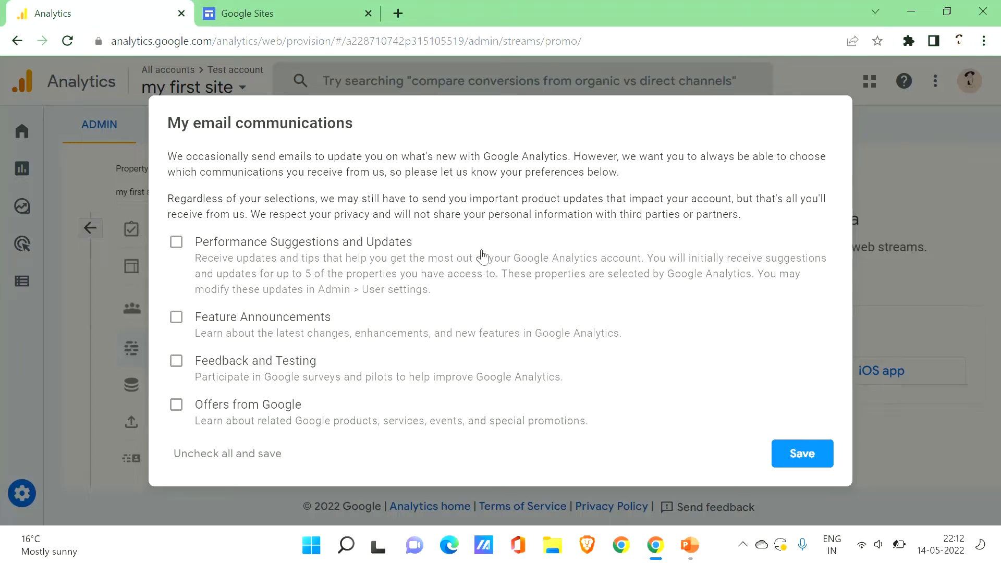
Save the email communication preferences with every option unchecked and dismiss the property tour
click(814, 454)
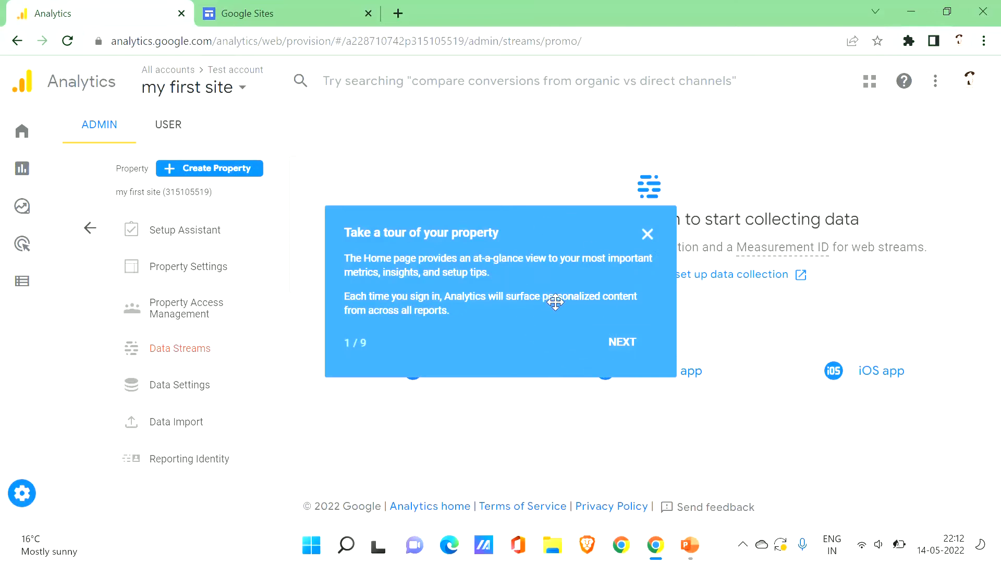
click(631, 348)
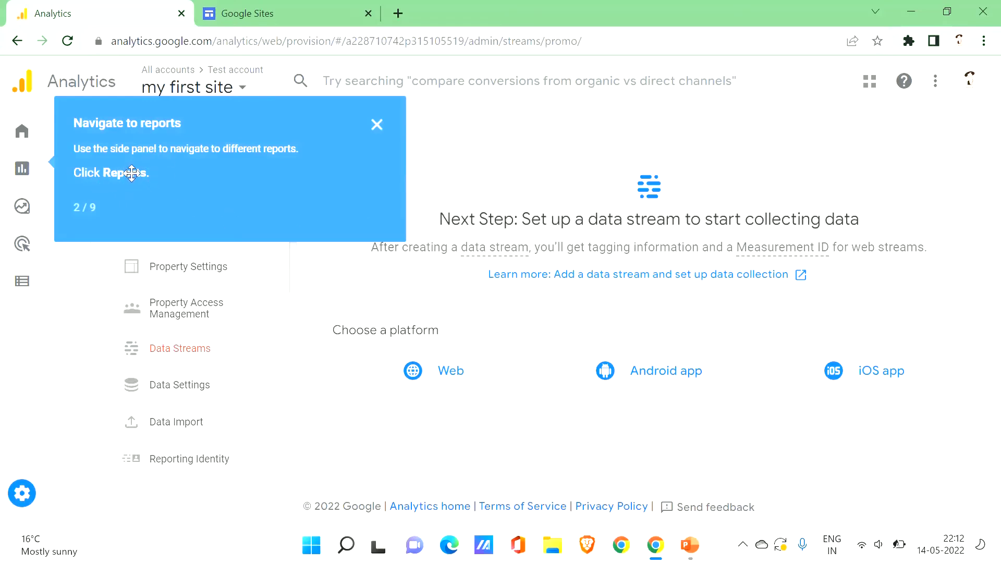
mouse_move(28, 172)
click(376, 128)
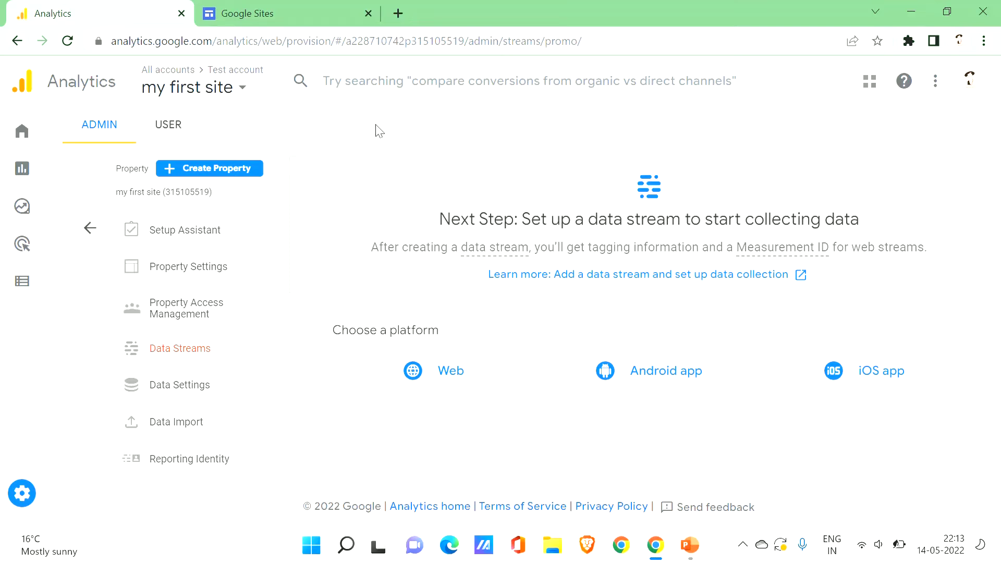
Switch to Google Sites and create a new site from the Help Center template in the template gallery
click(257, 7)
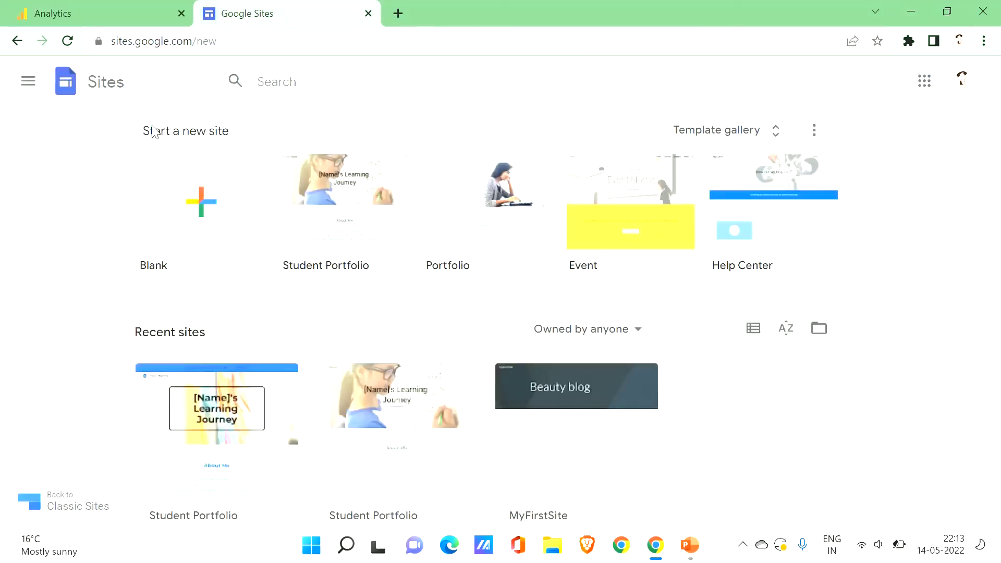
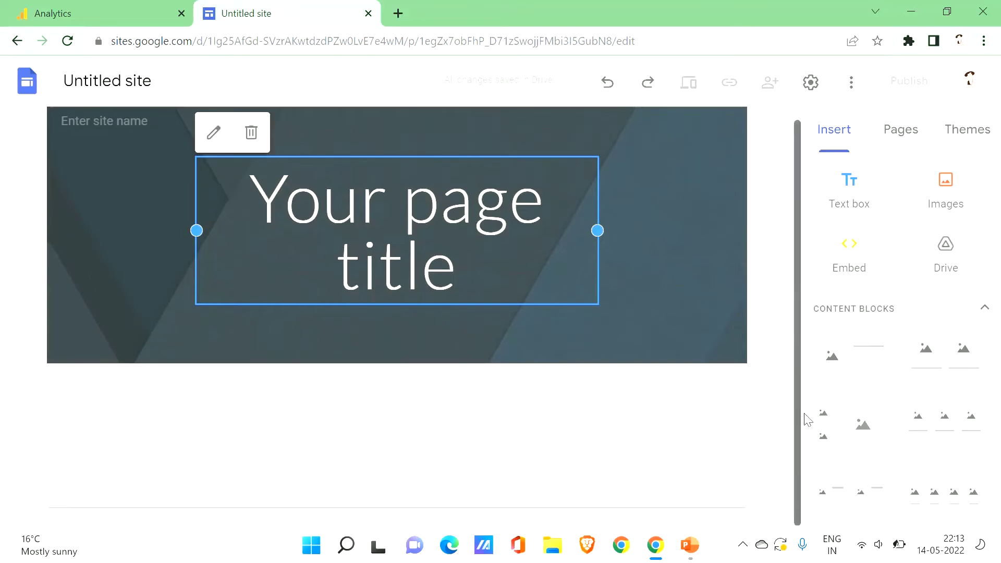
click(359, 243)
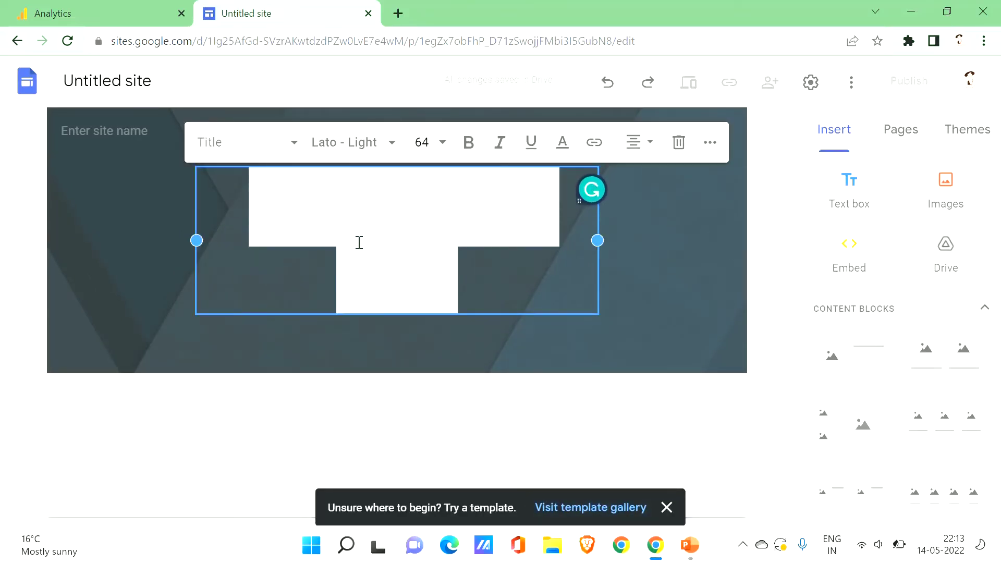
click(23, 34)
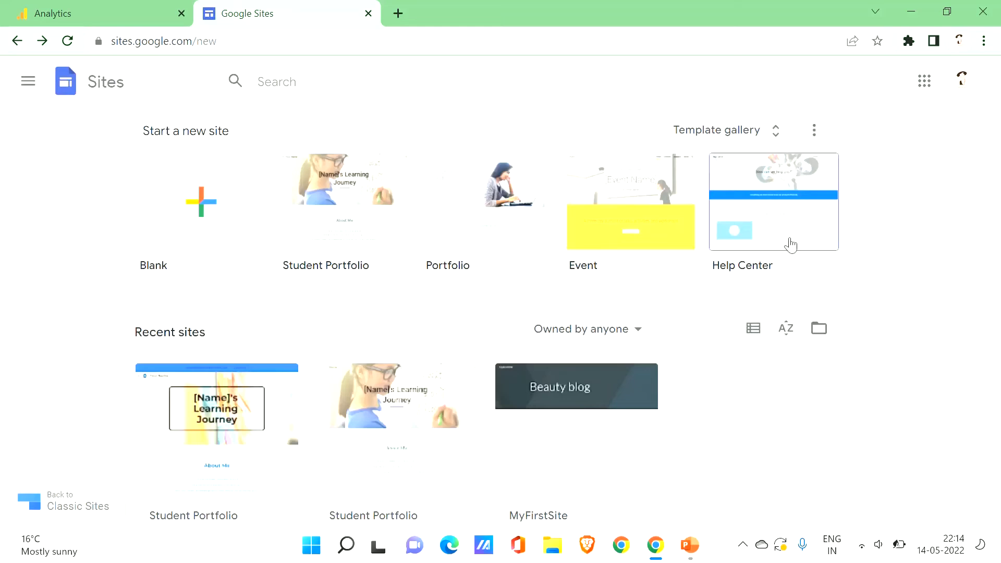
click(683, 208)
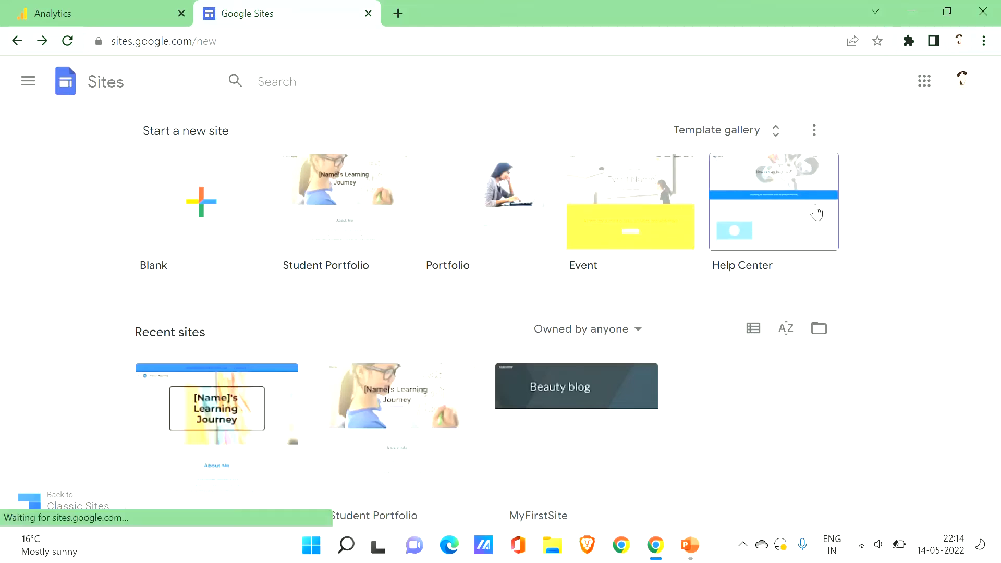
click(747, 137)
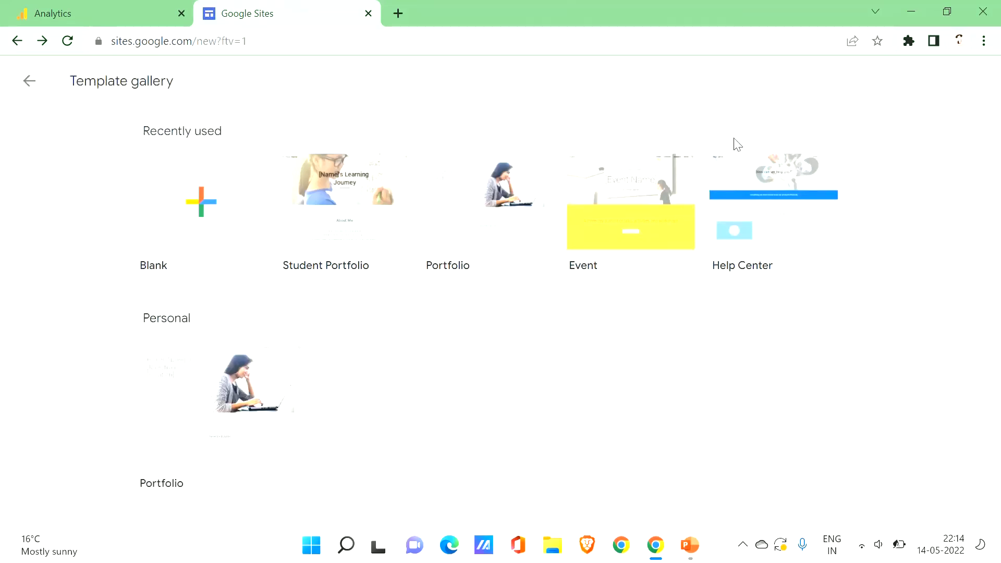
scroll(989, 209, down, 1)
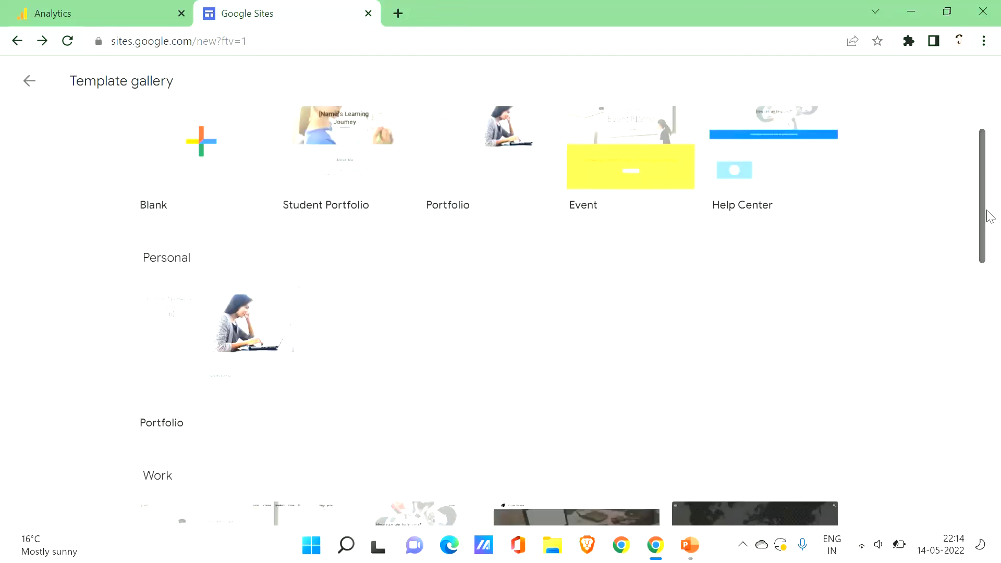
drag(990, 216, 985, 291)
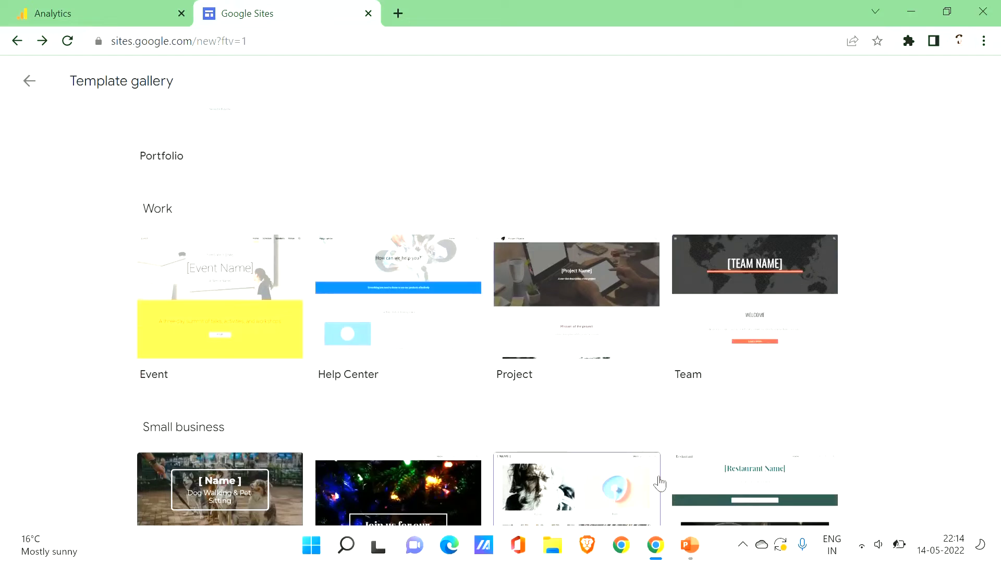
click(419, 268)
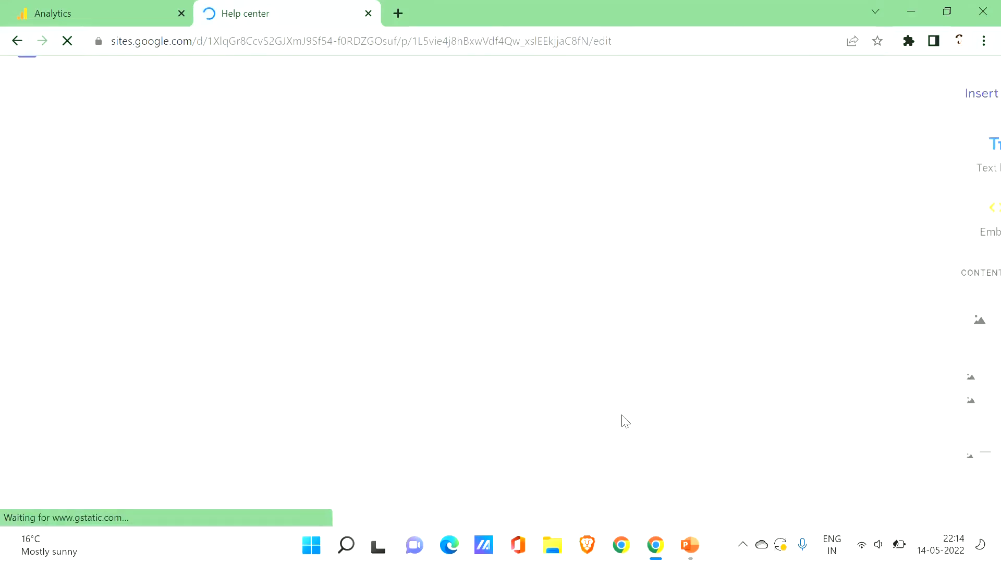
click(398, 245)
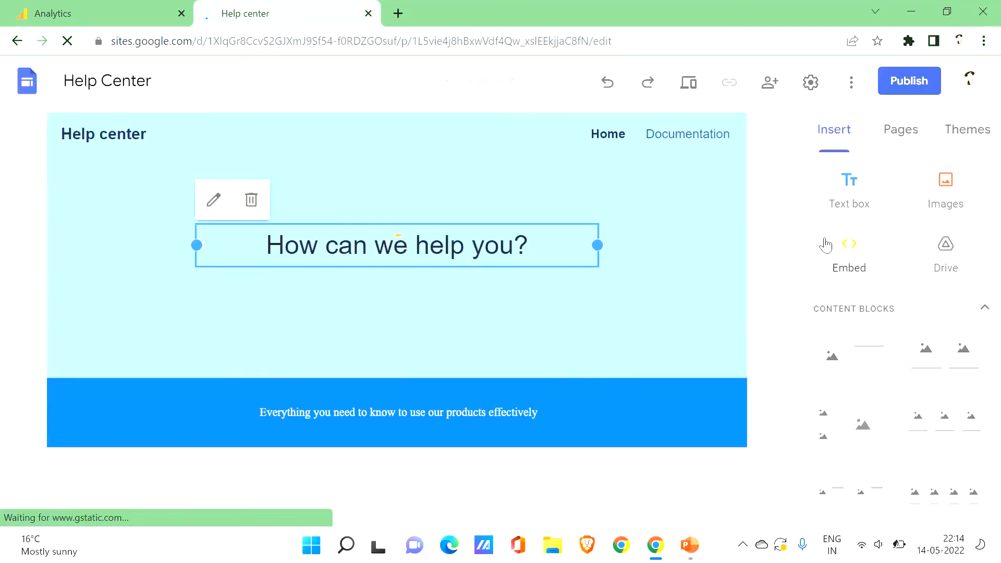
mouse_move(798, 159)
mouse_down()
mouse_move(800, 292)
mouse_move(806, 161)
mouse_up()
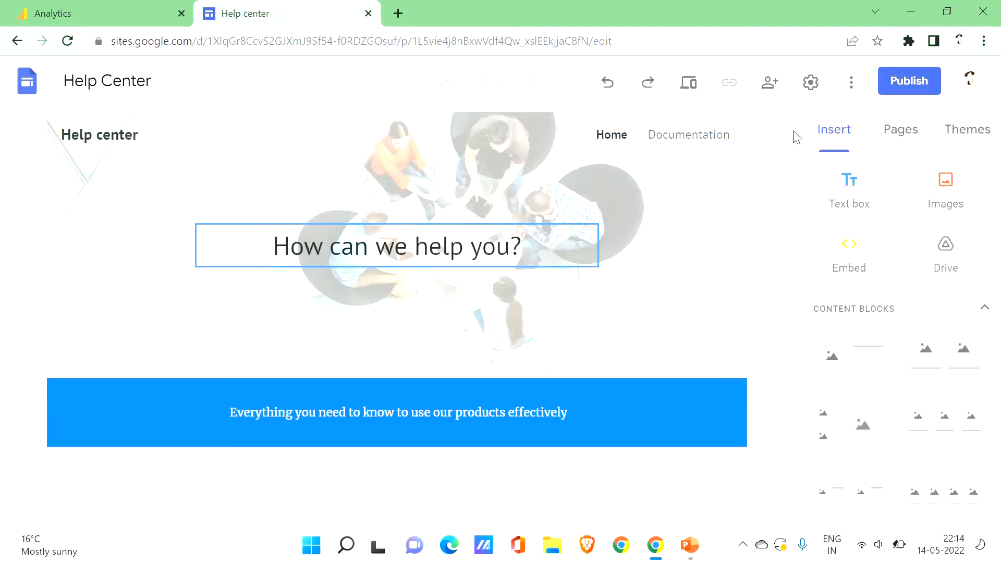
mouse_move(682, 230)
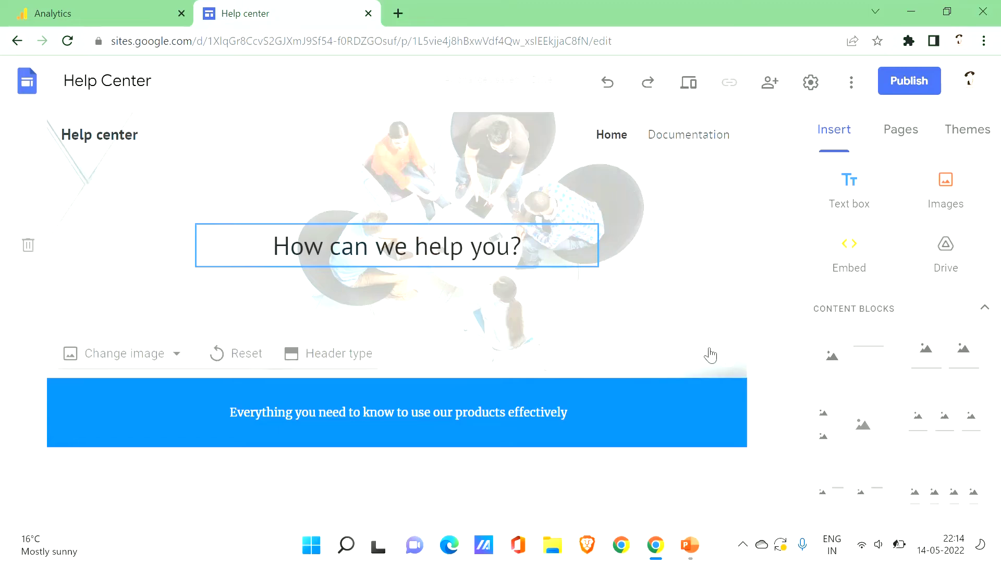
Publish the Help Center site to the web with the address myfirstsite7777777
click(930, 89)
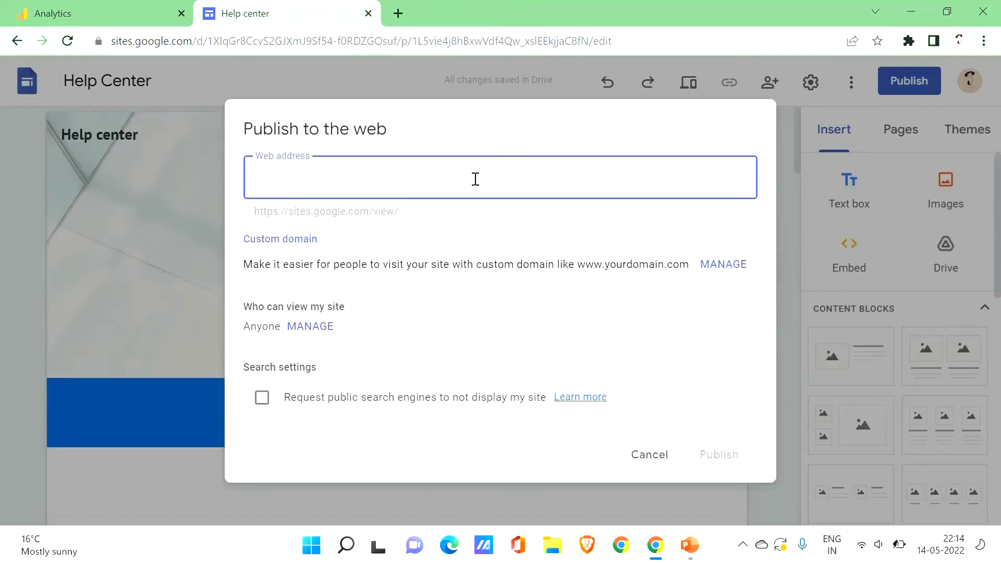
text(t)
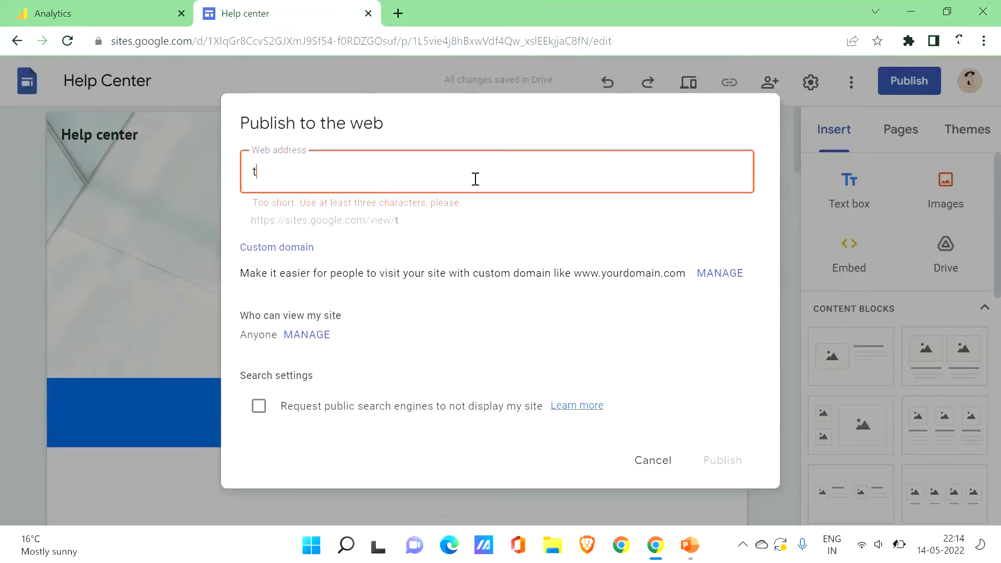
key(BackSpace)
text(myfir)
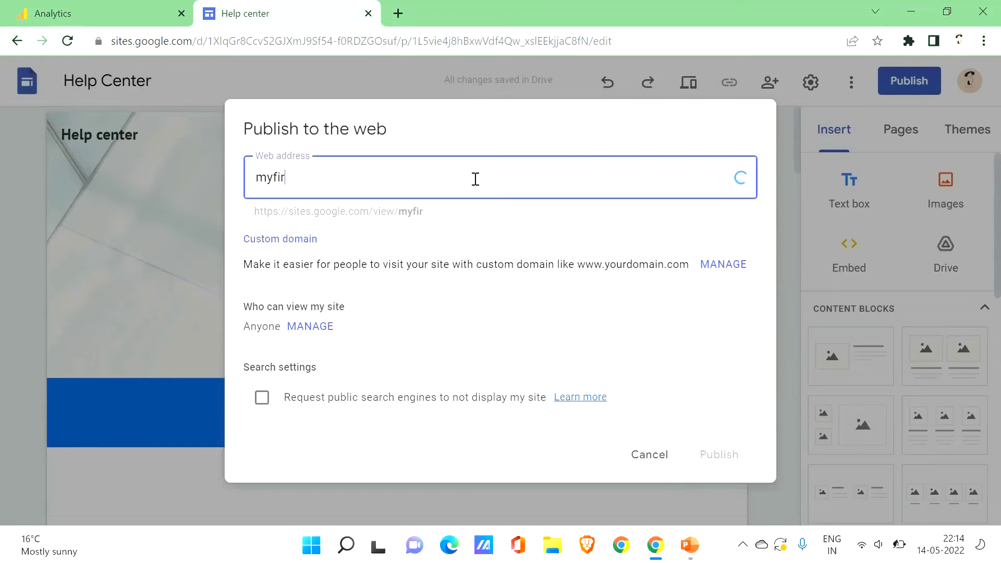
text(stsite)
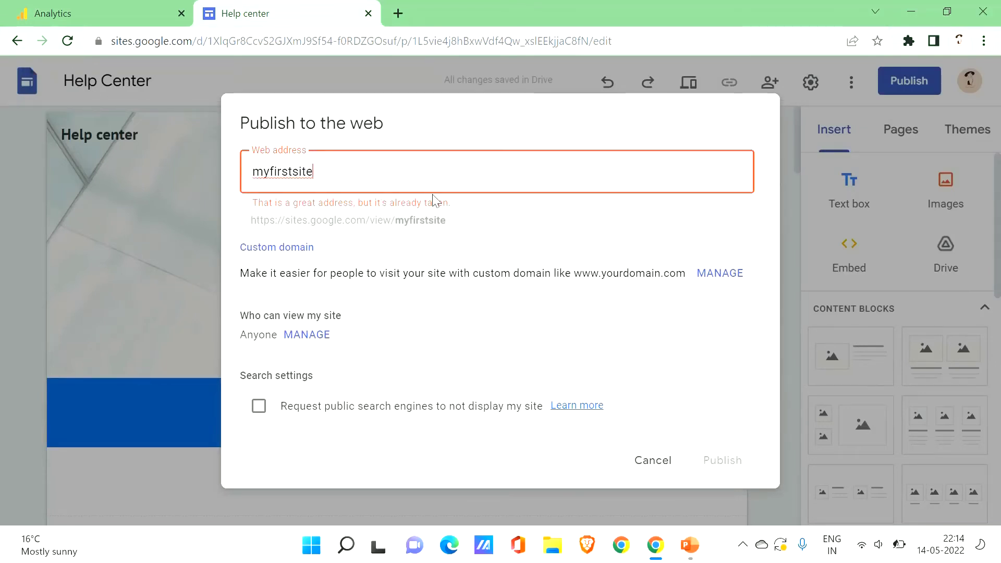
text(777)
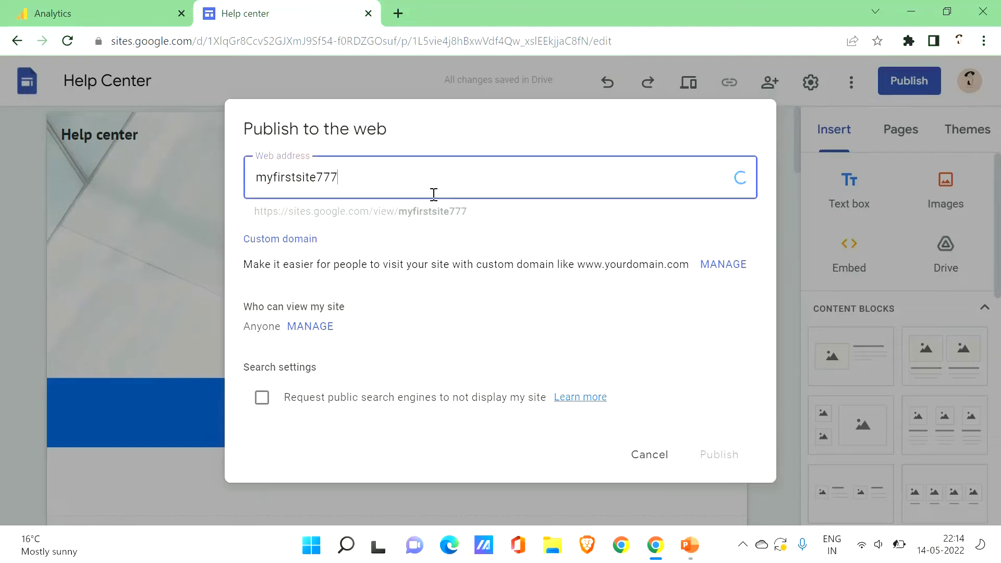
text(777)
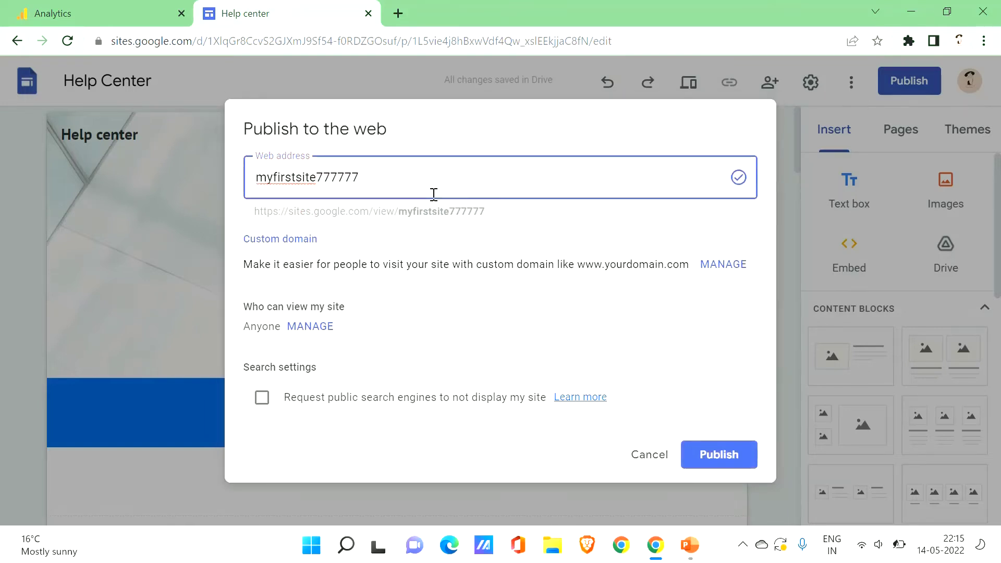
text(7)
click(710, 458)
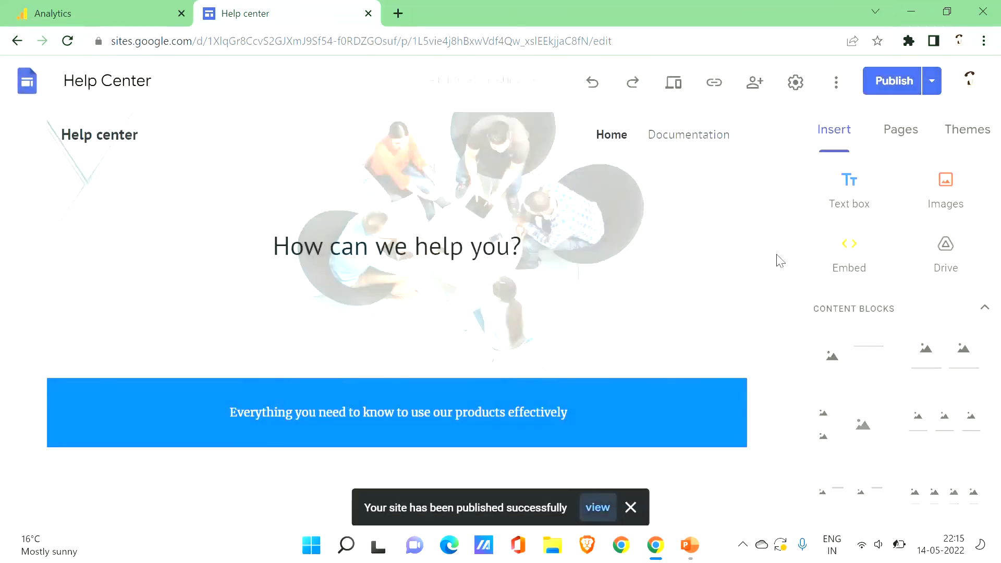
View the published site and copy its full web address
click(598, 508)
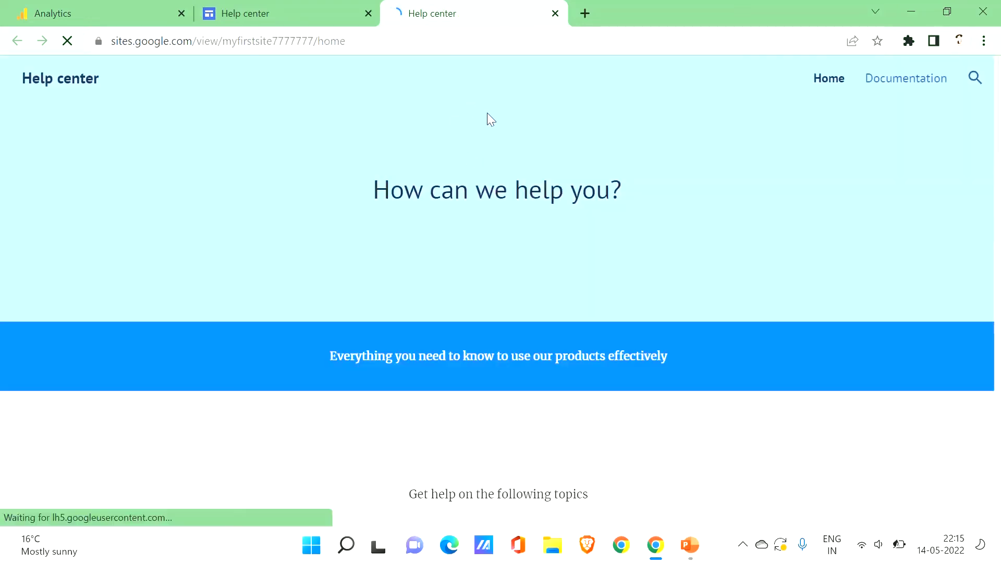
click(334, 42)
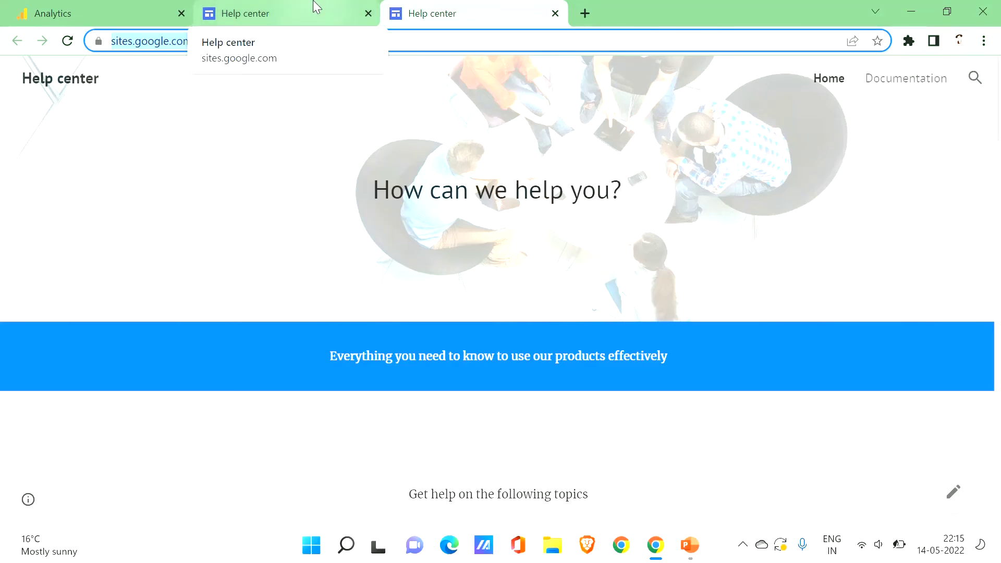
click(2, 4)
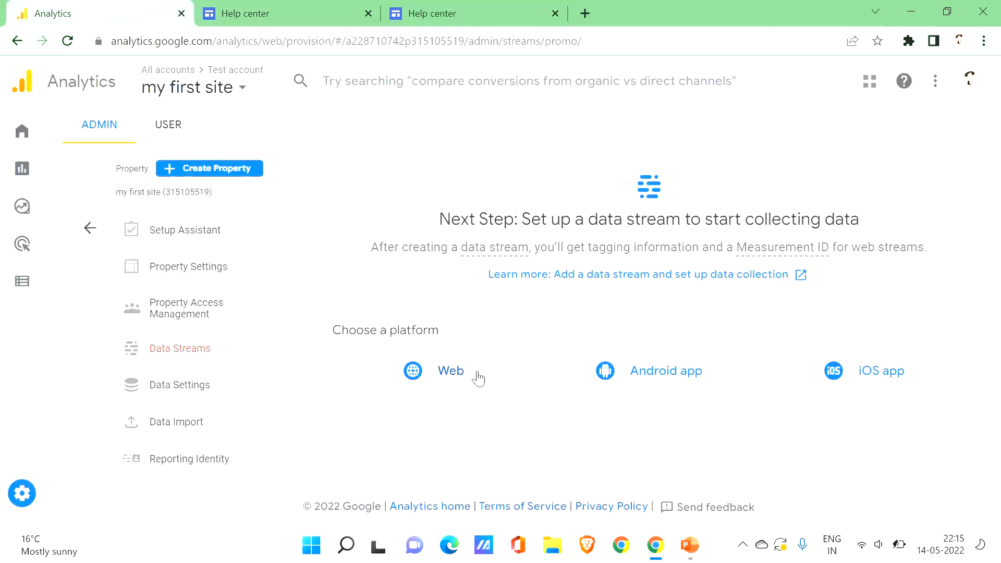
click(475, 8)
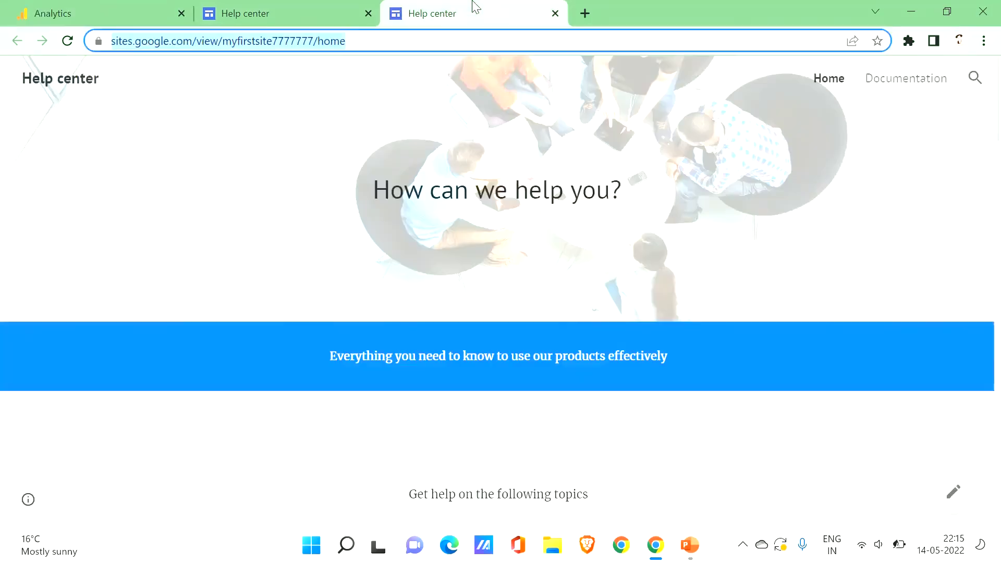
click(86, 7)
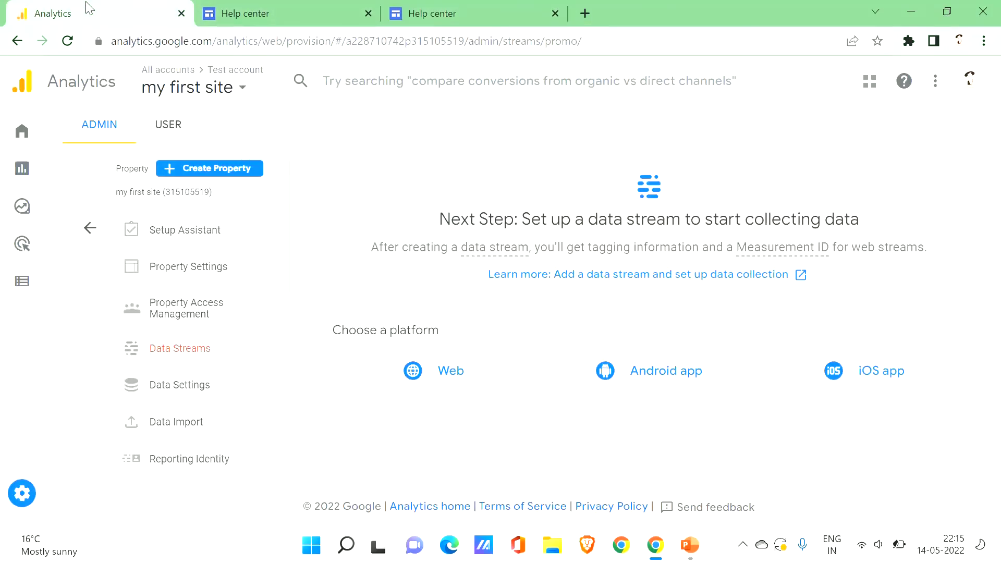
click(463, 366)
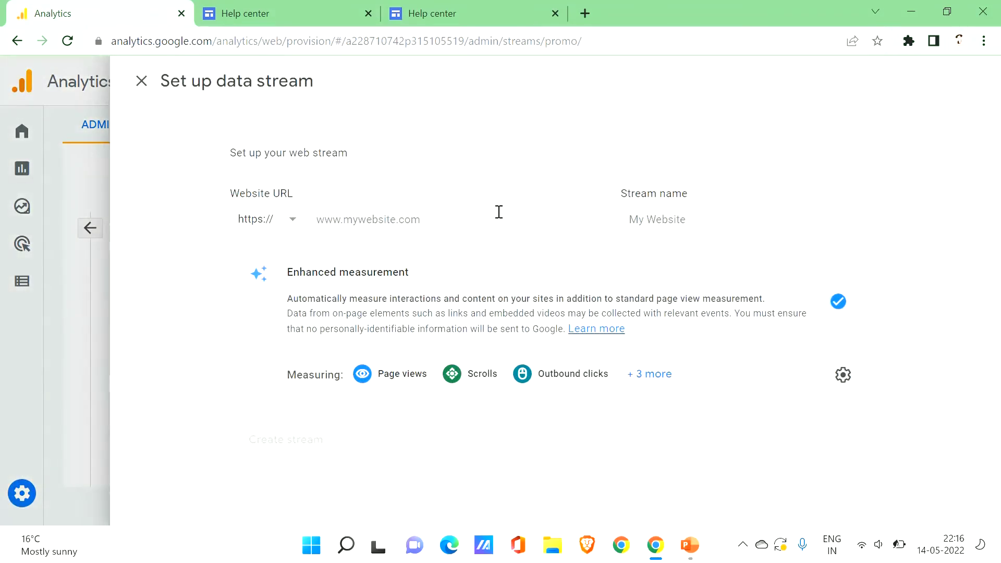
click(428, 218)
click(670, 222)
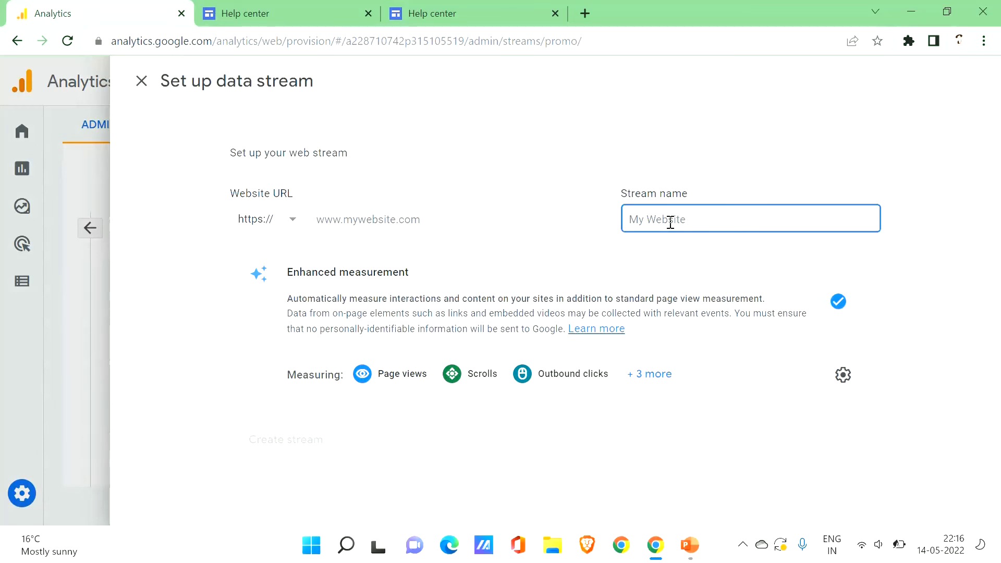
click(497, 214)
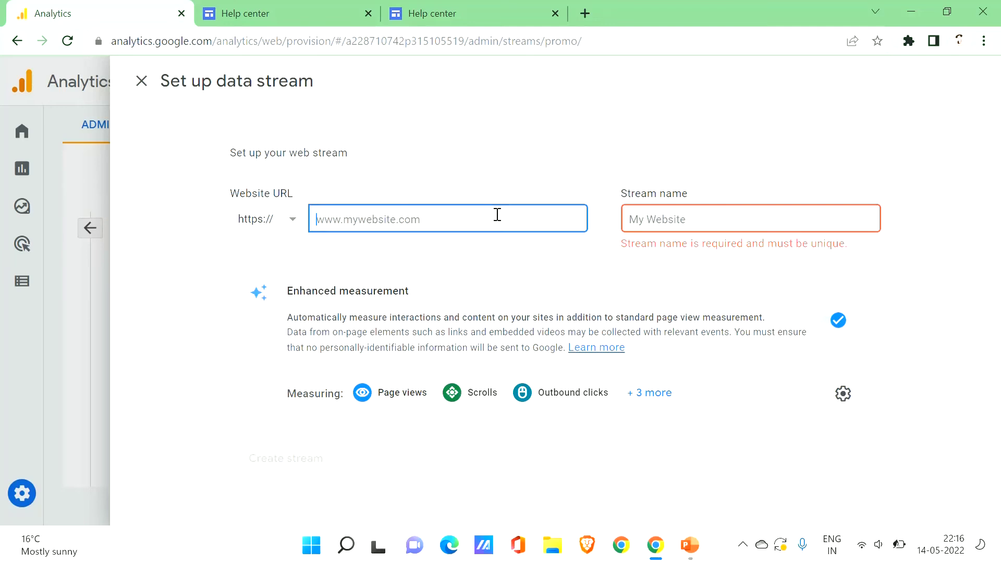
key(ctrl+v)
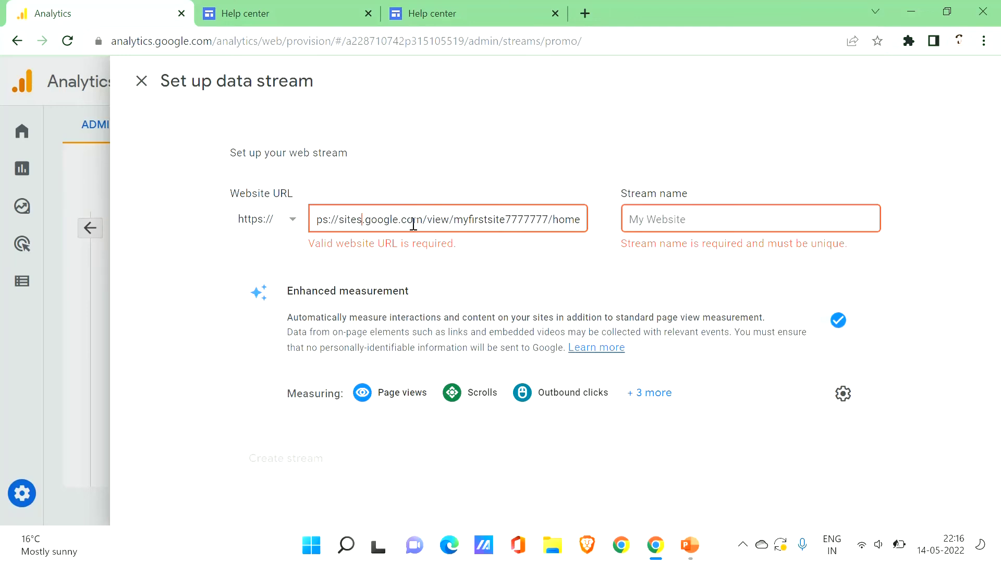
key(BackSpace)
key(BackSpace)
key(BackSpace)
key(BackSpace)
key(BackSpace)
key(BackSpace)
key(BackSpace)
key(BackSpace)
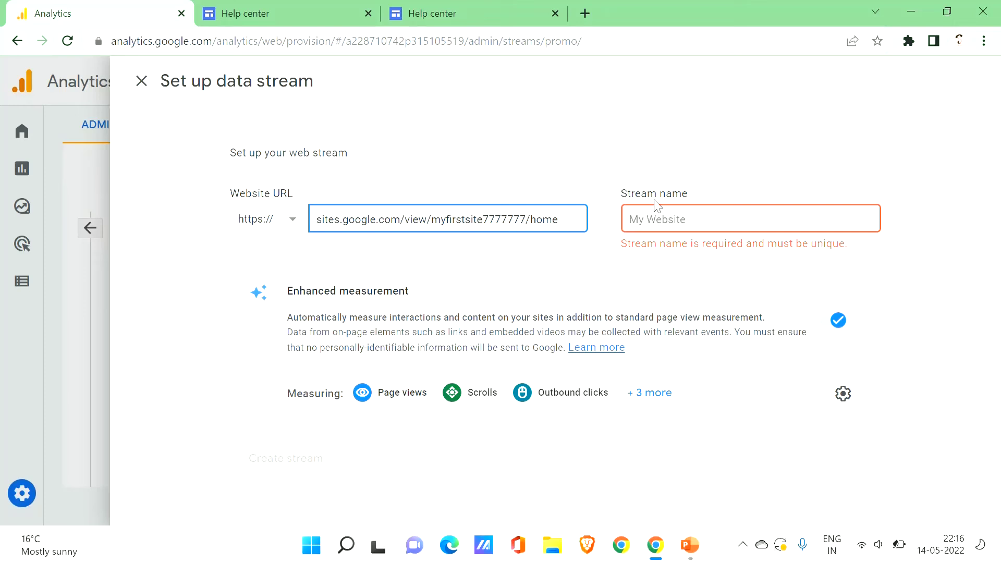
Name the web data stream "My first website"
click(660, 222)
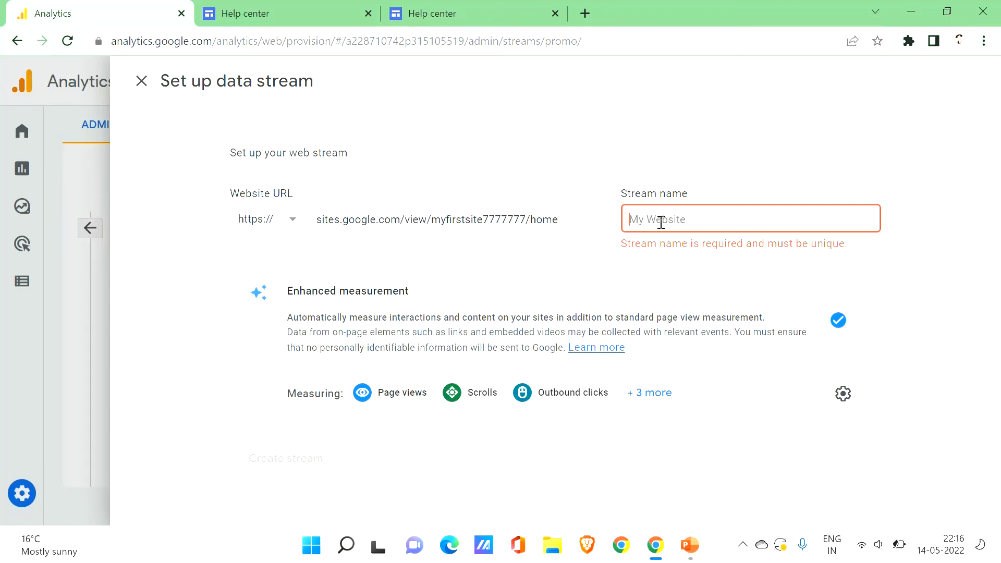
text(M)
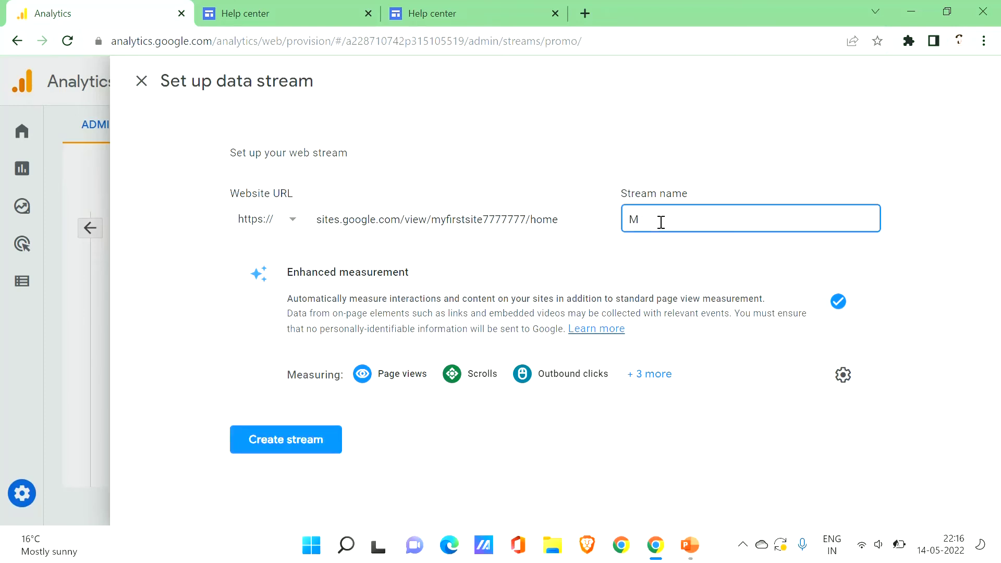
text(y first website)
Expand the list of measured interactions for the stream and try to turn off enhanced measurement
click(666, 375)
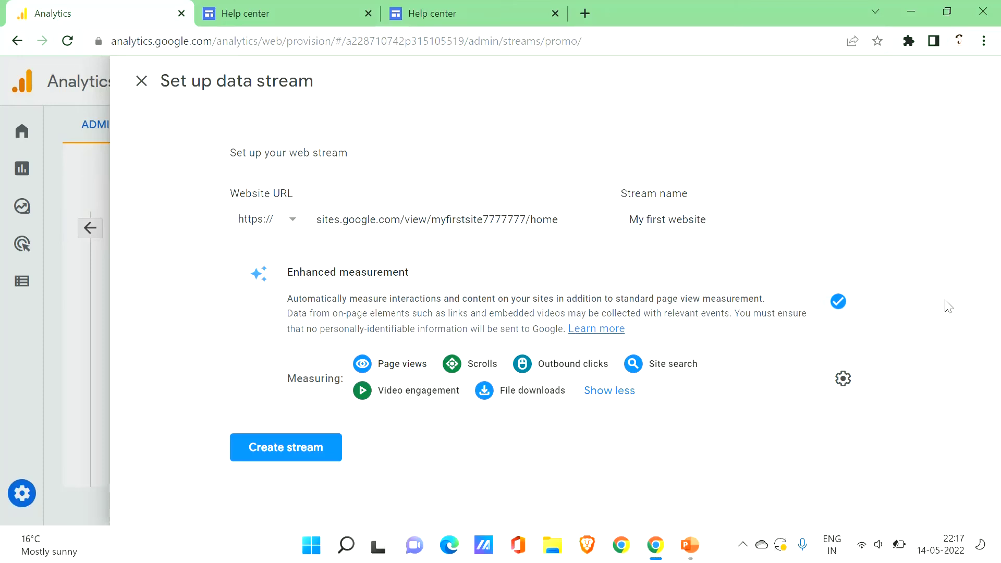
click(838, 302)
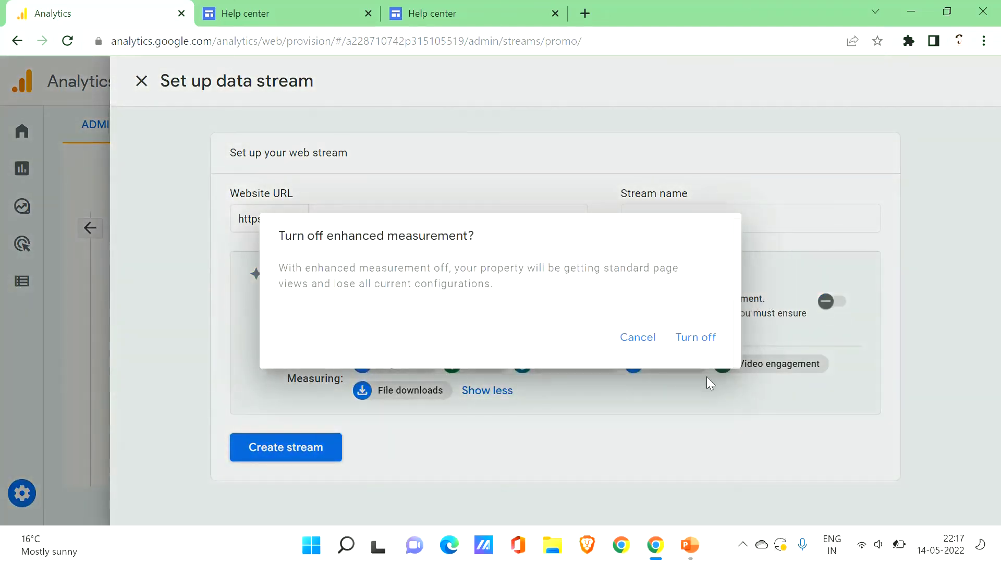
click(639, 340)
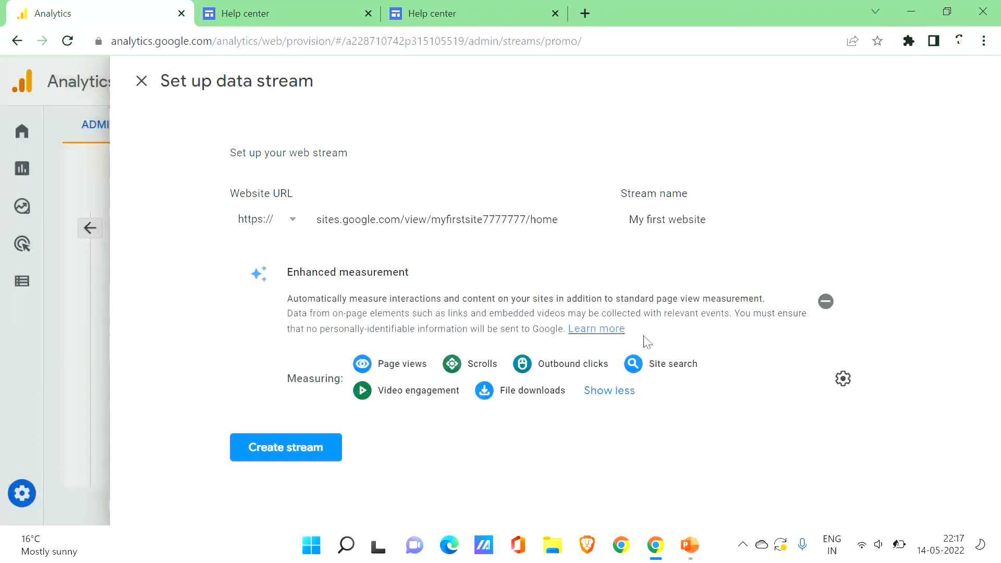
Review the individual event options in the enhanced measurement settings, from page views to file downloads, and save them
click(842, 379)
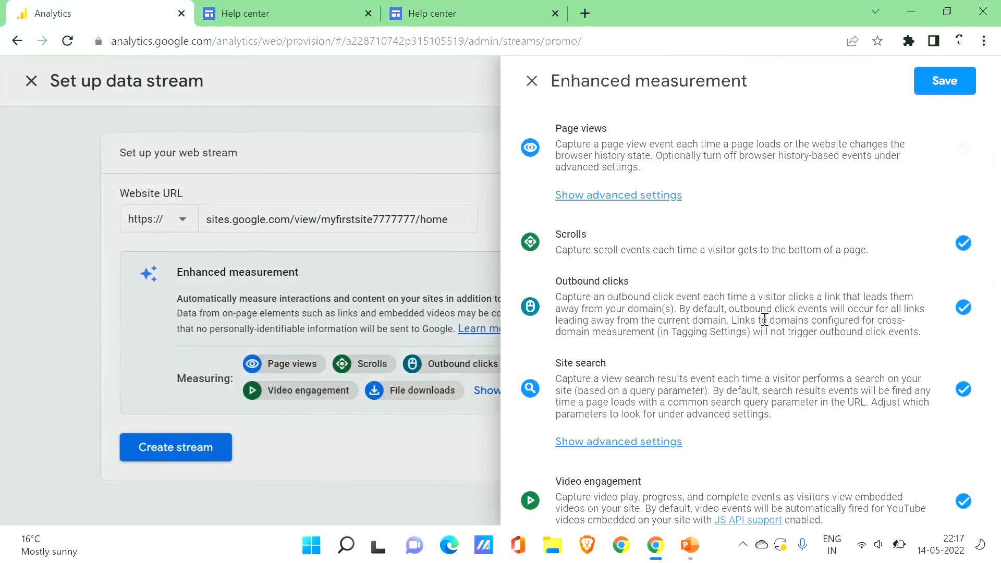
drag(997, 292, 997, 360)
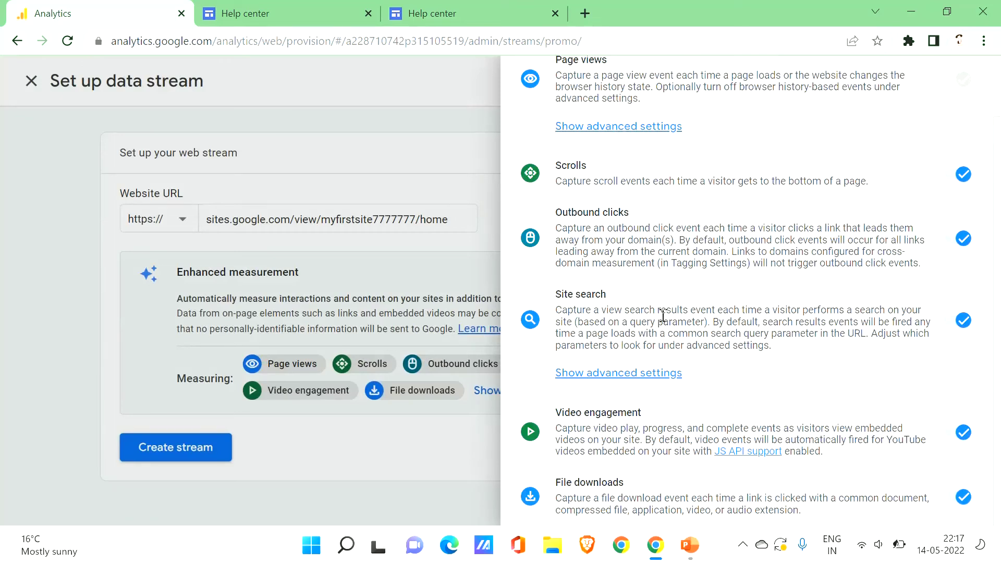
scroll(983, 335, up, 2)
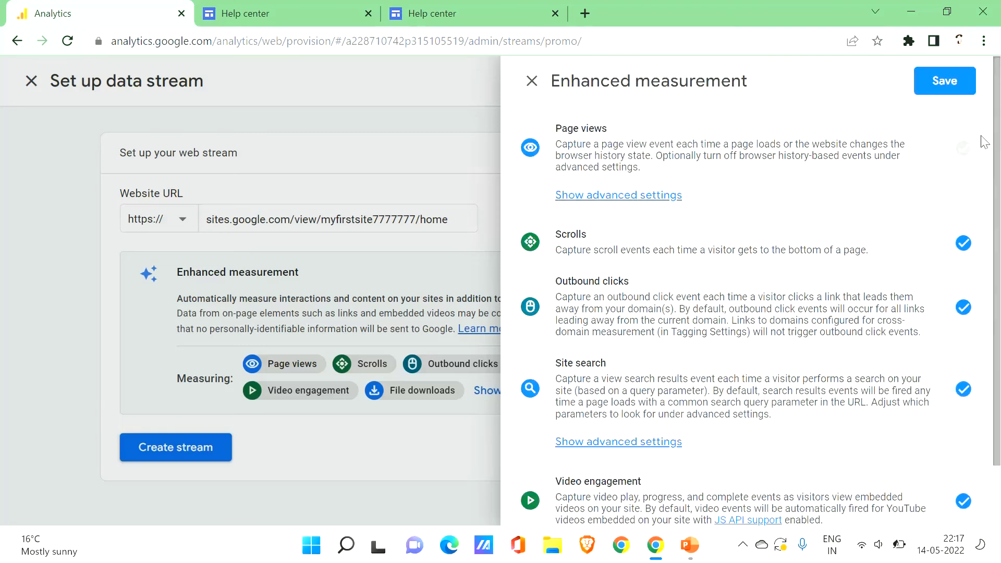
click(935, 82)
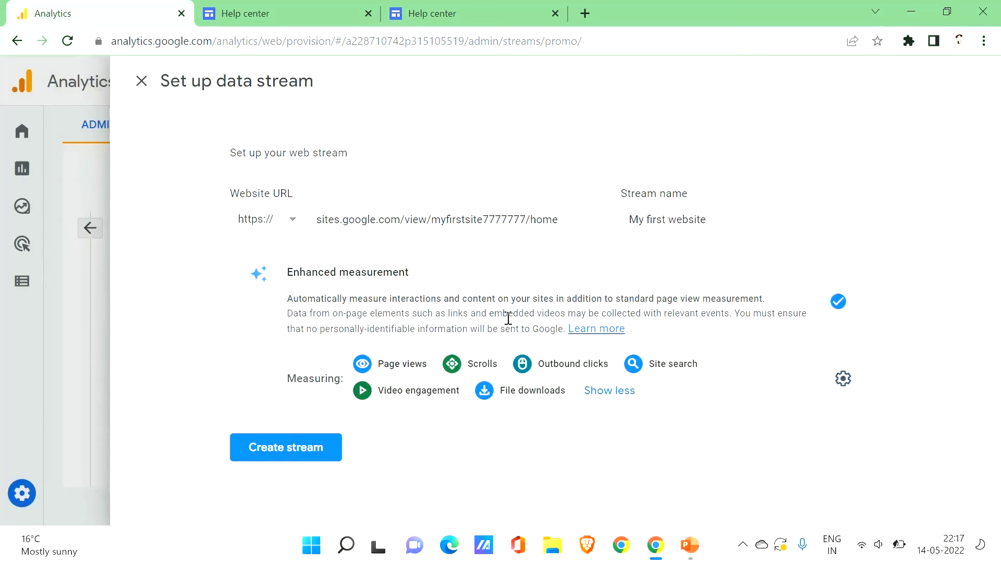
Create the "My first website" web stream and copy its measurement ID
click(278, 453)
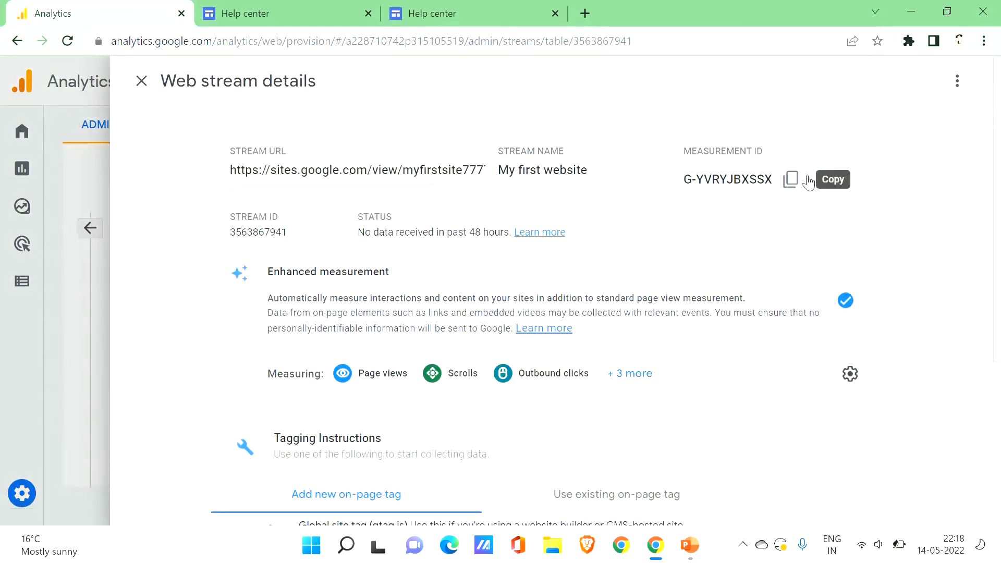
click(789, 180)
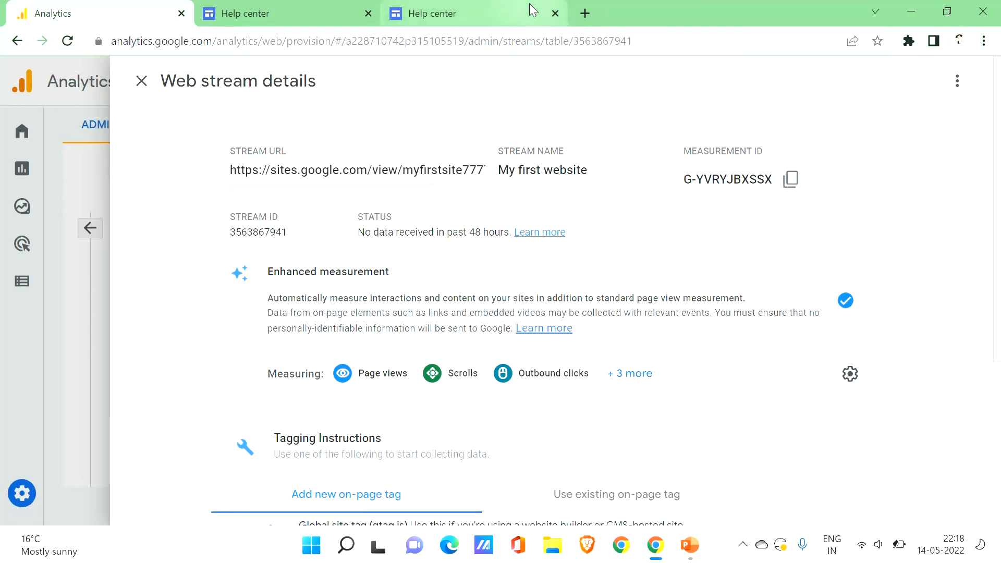
Switch to the Google Sites editor and connect the Help Center site to Analytics with the copied measurement ID, keeping analytics enabled
click(328, 8)
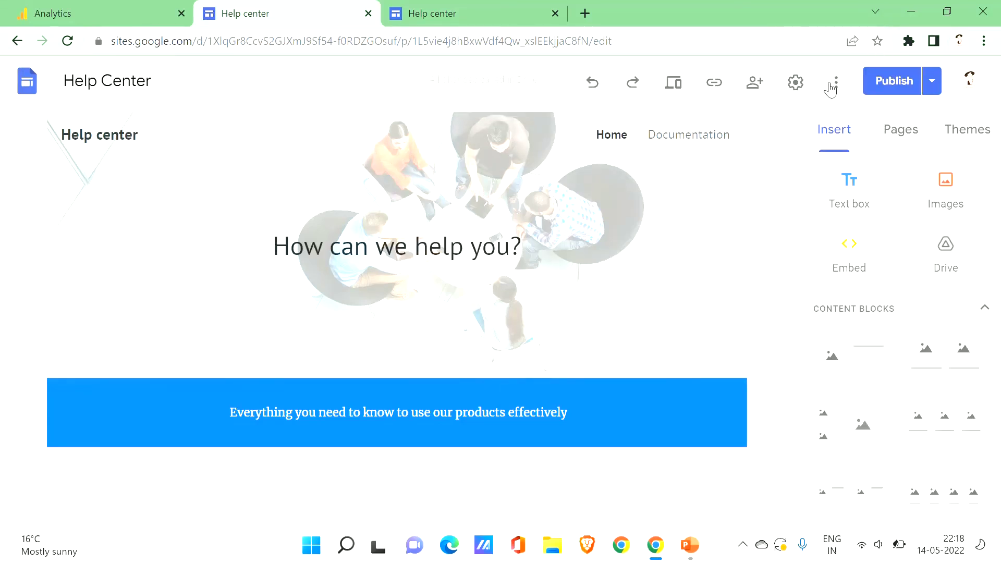
click(794, 84)
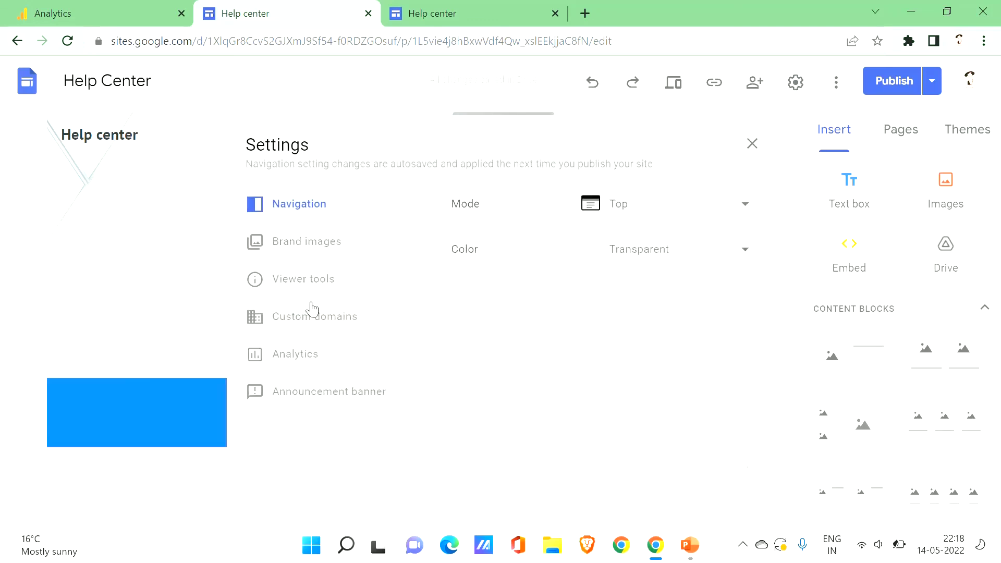
click(293, 356)
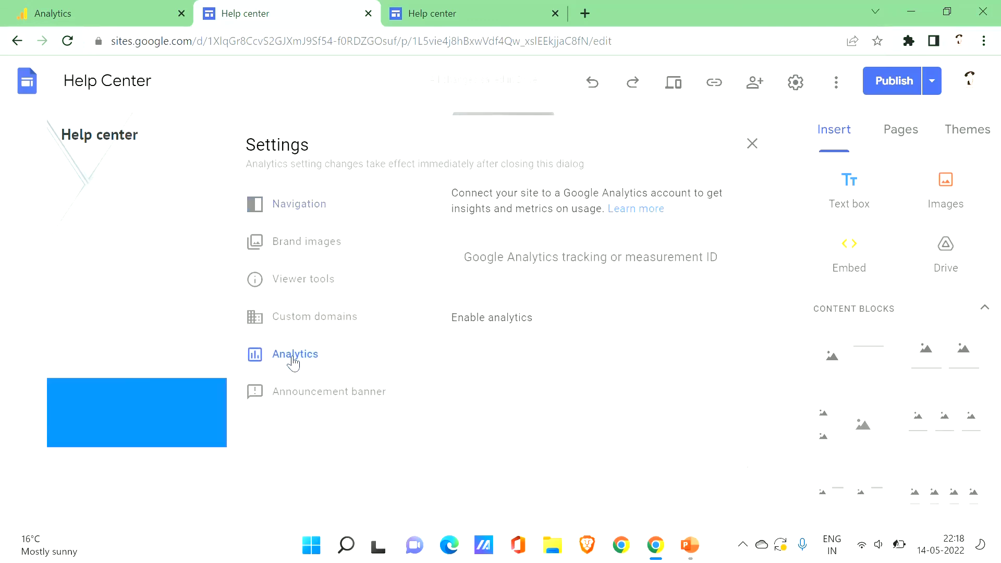
click(527, 265)
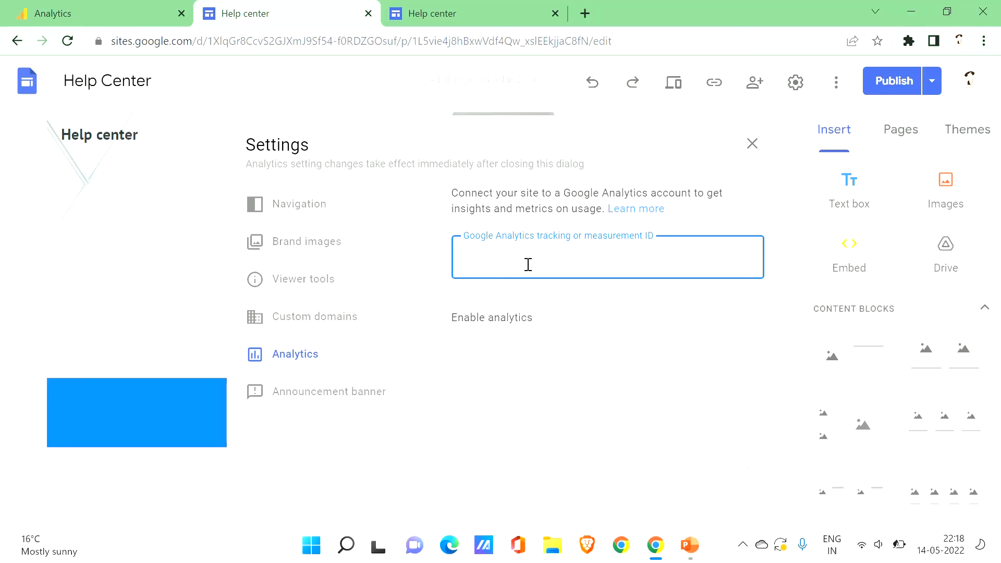
key(ctrl+v)
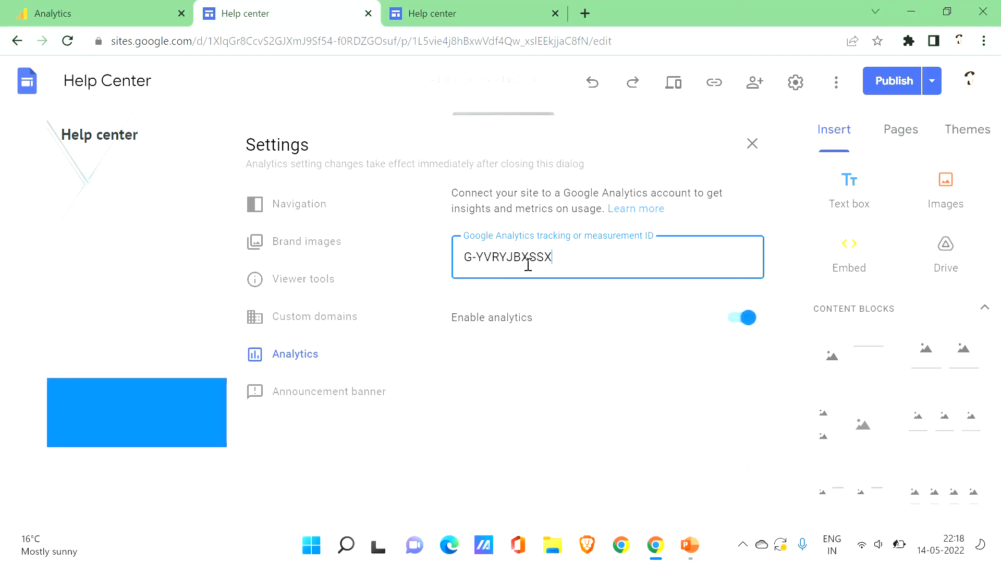
click(749, 322)
click(749, 322)
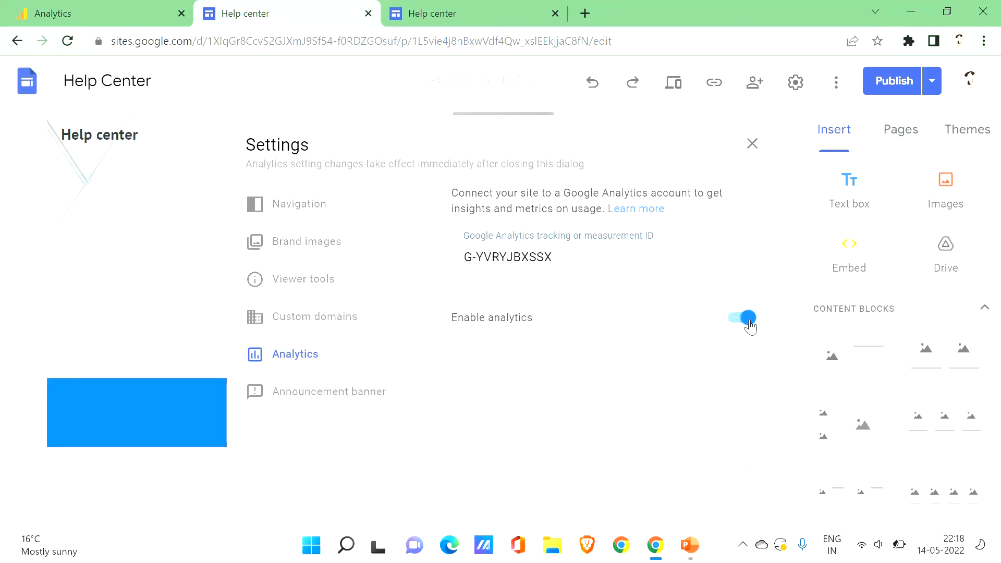
click(752, 144)
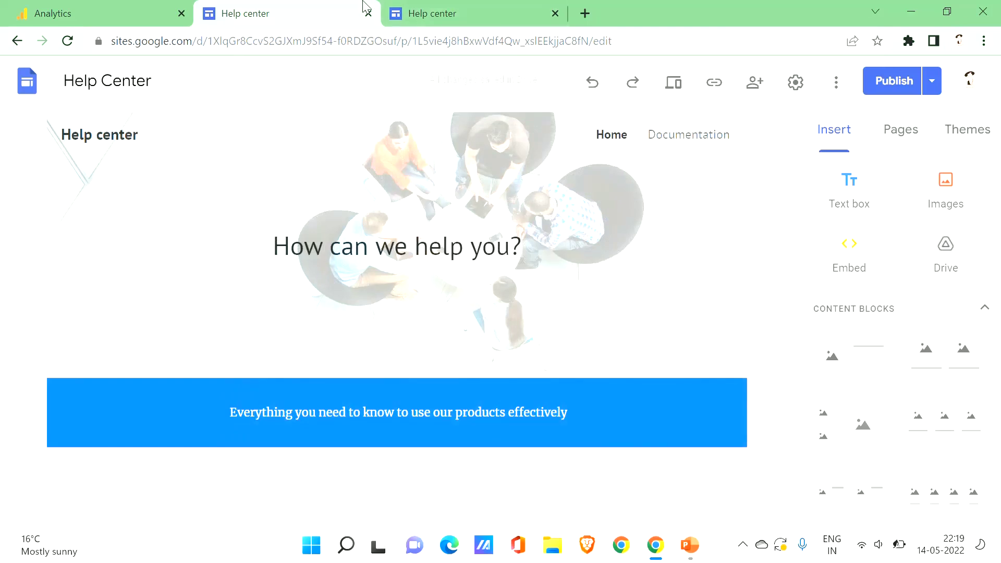
Return to Google Analytics, leave the stream details and examine the Realtime report for "my first site", including views and event counts
click(110, 8)
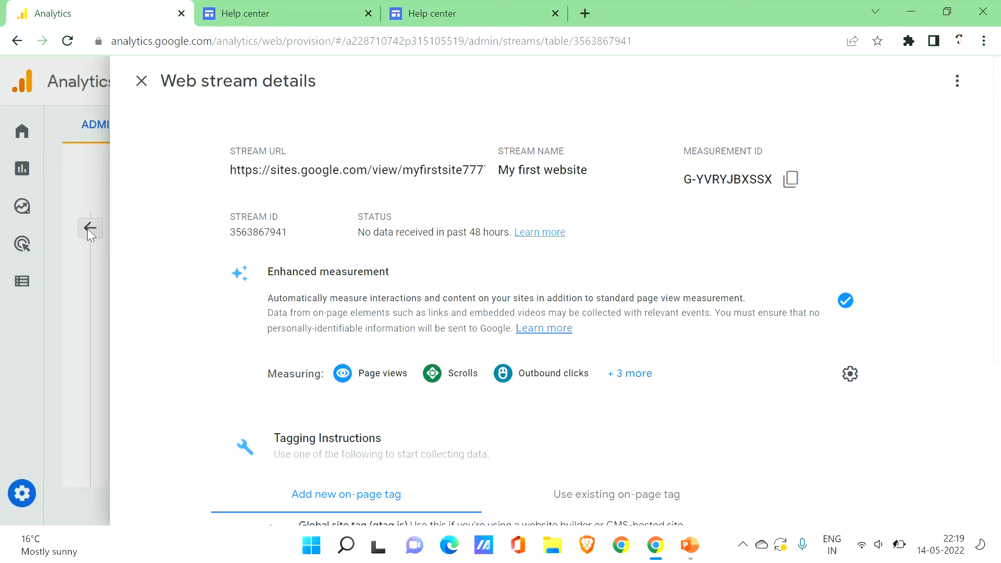
click(36, 230)
mouse_move(52, 205)
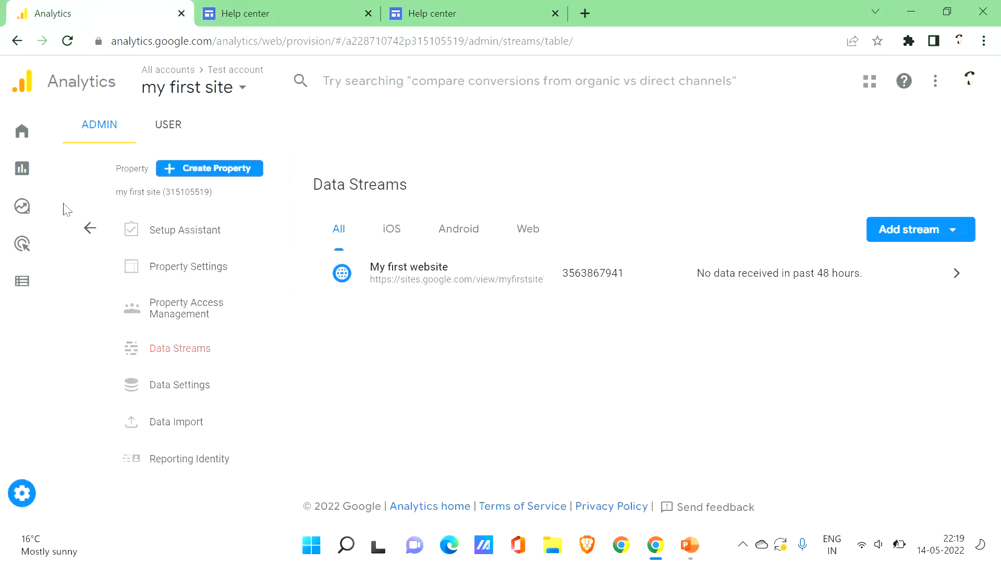
click(90, 228)
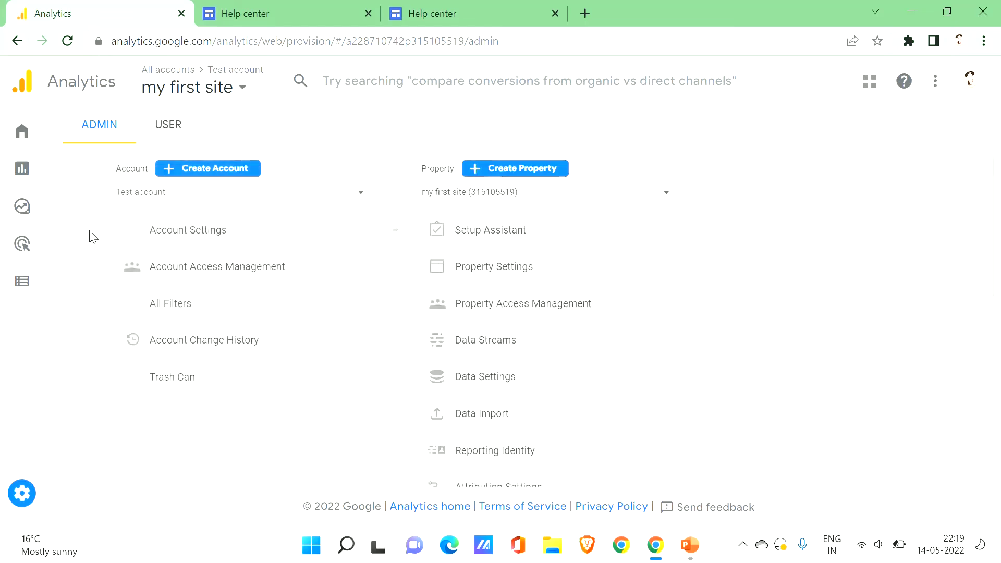
click(22, 168)
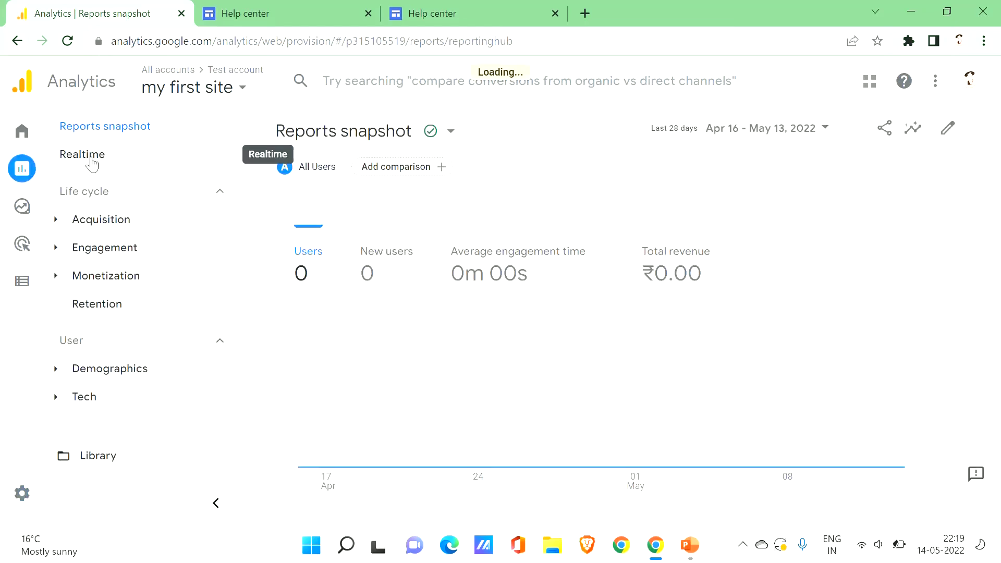
click(91, 161)
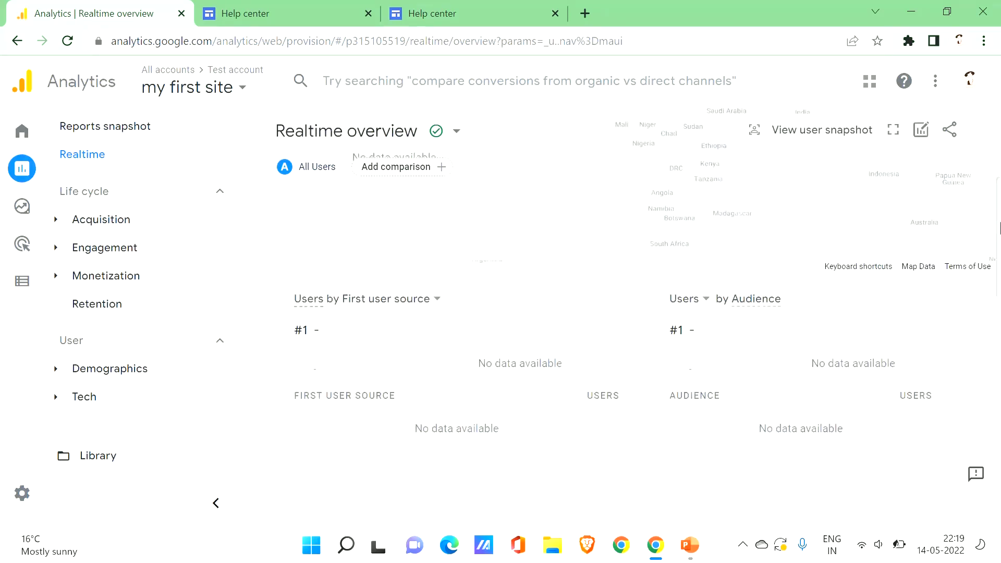
drag(1000, 228, 1000, 346)
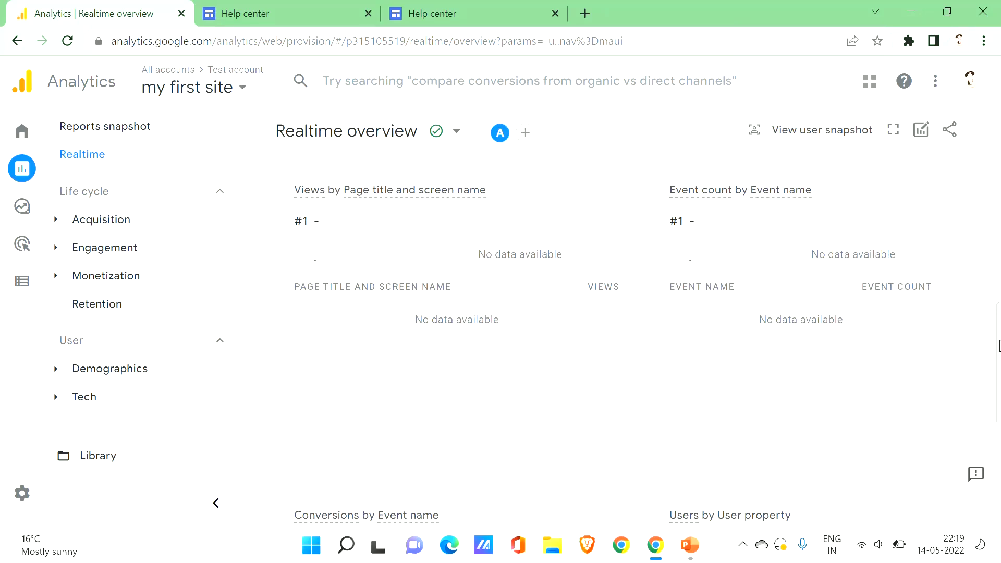
key(ctrl+l)
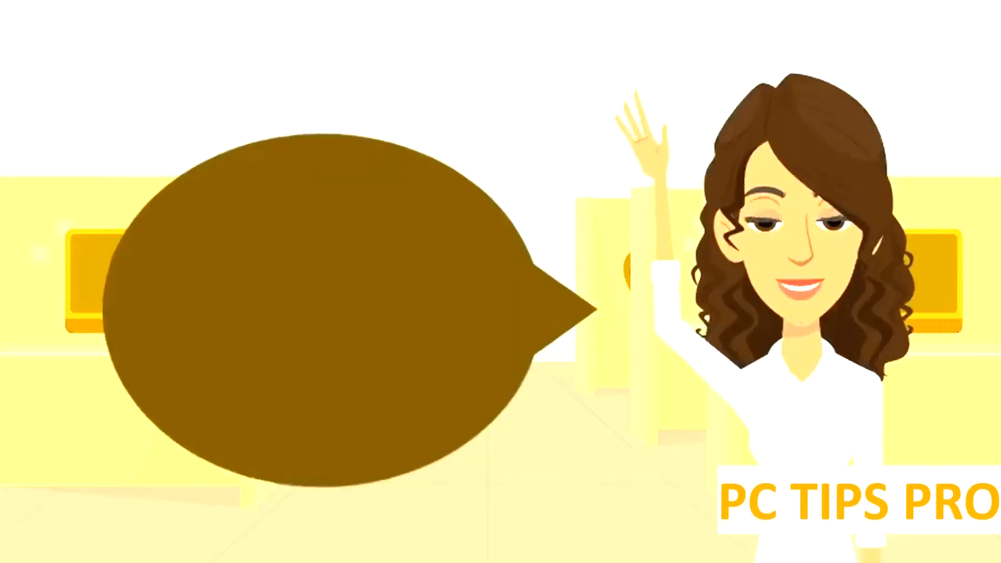